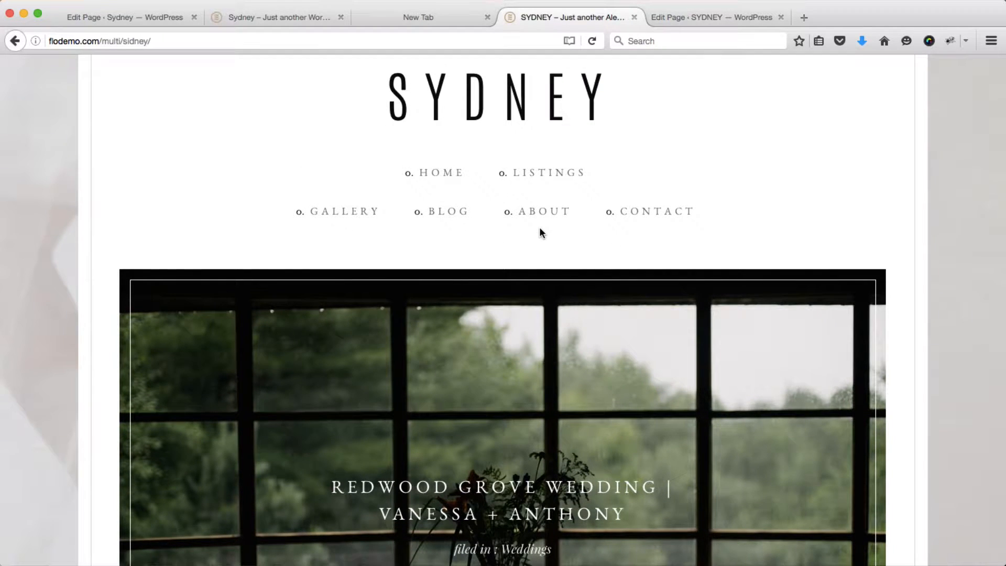
- Examine the Sydney demo homepage from the slider through the Eternity text, press logos and Instagram images to the footer
scroll(542, 232, down, 3)
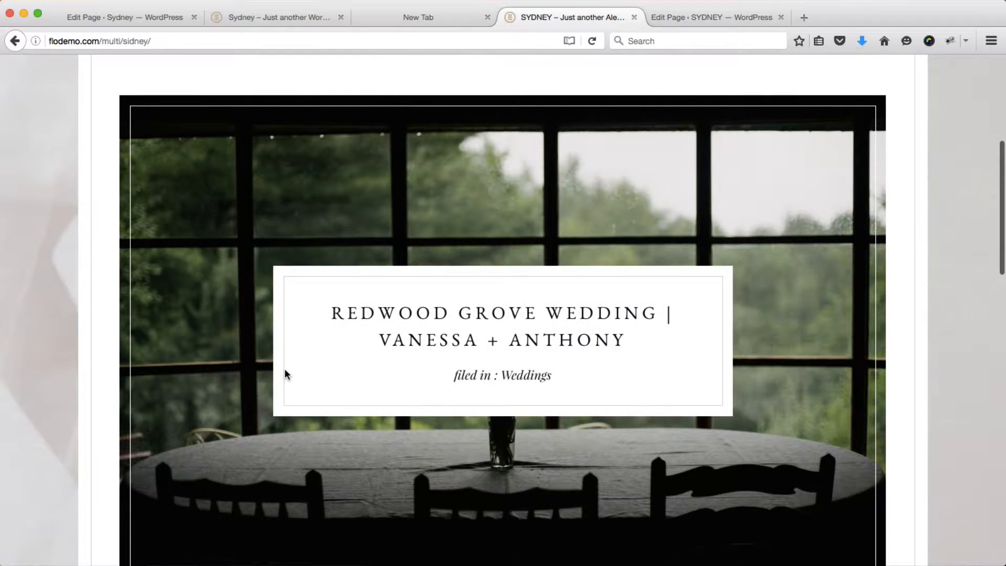
scroll(187, 351, down, 7)
scroll(187, 352, down, 3)
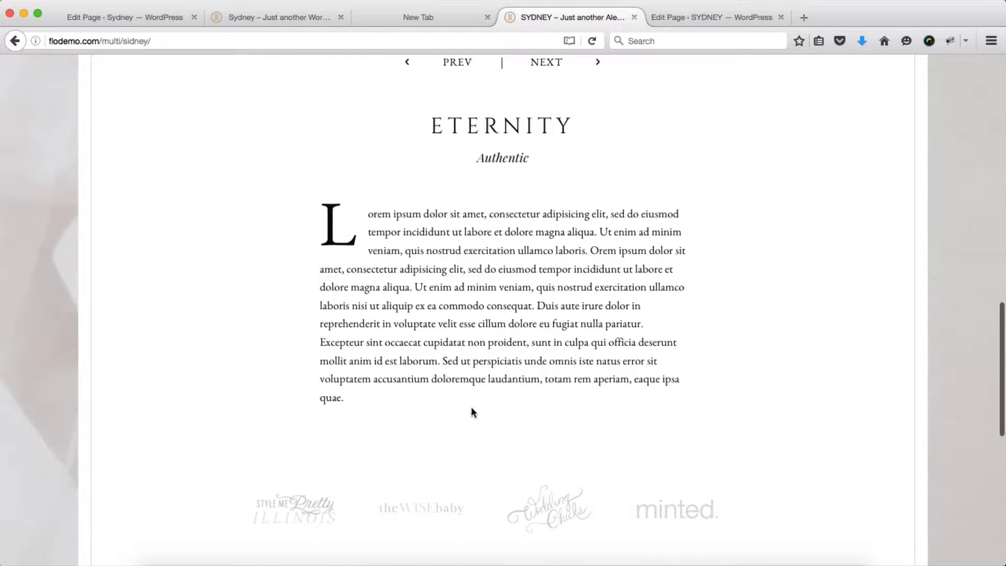
scroll(442, 293, down, 2)
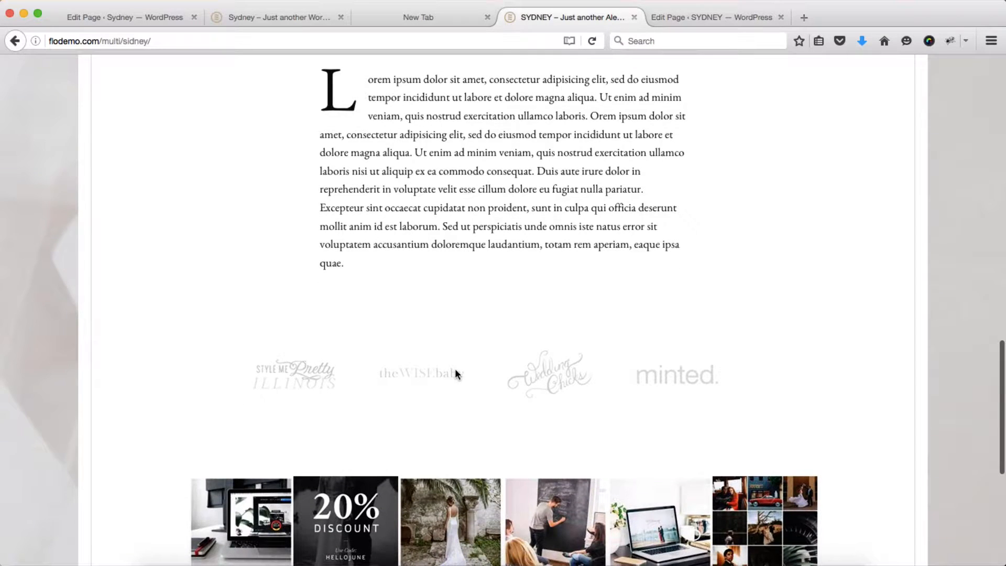
scroll(454, 373, down, 4)
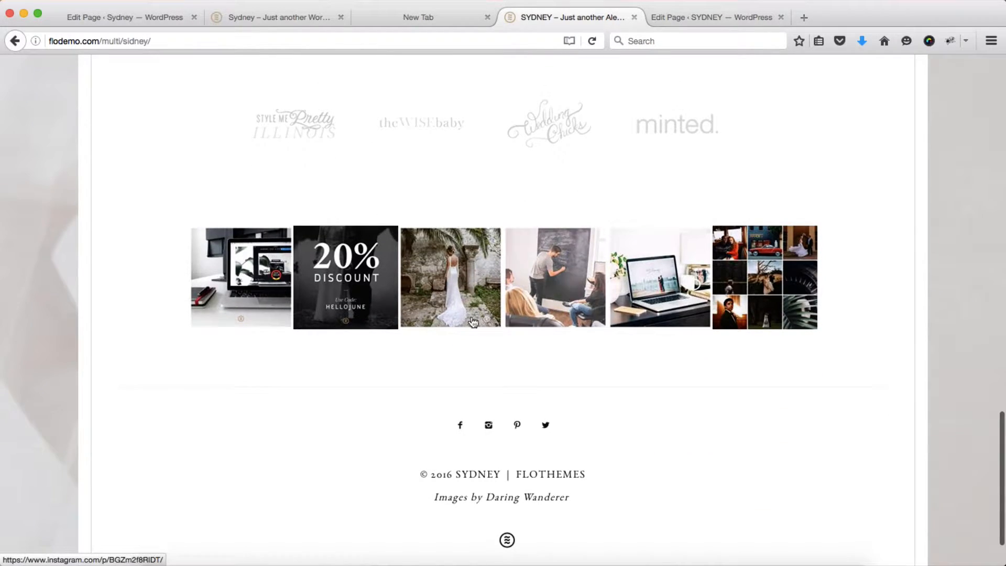
scroll(232, 325, down, 1)
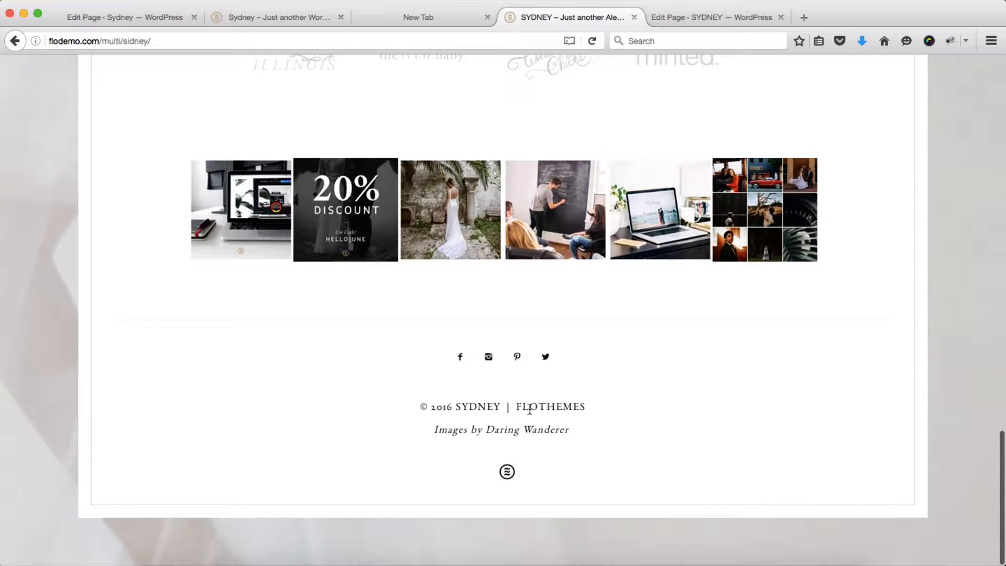
scroll(526, 309, up, 7)
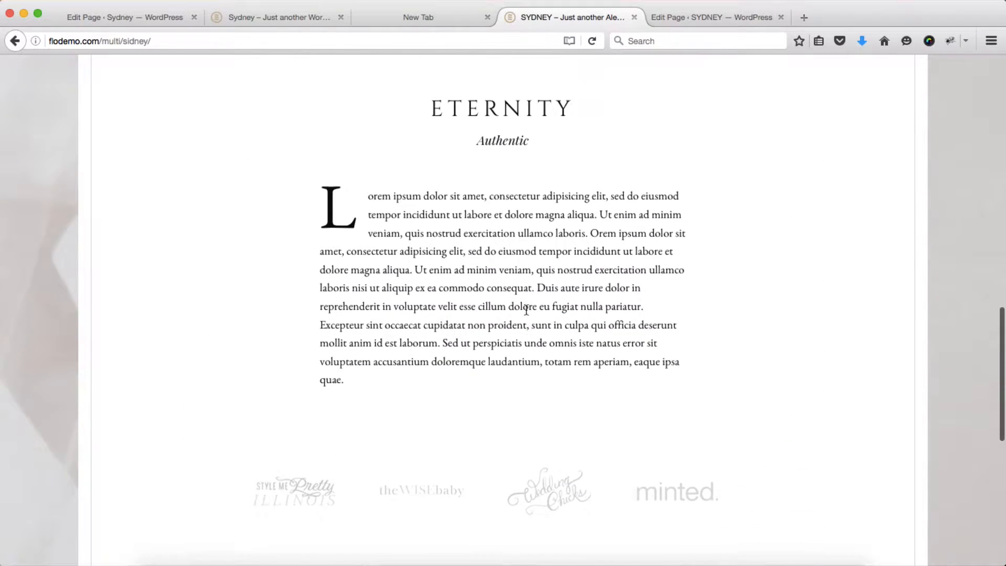
scroll(526, 309, up, 1)
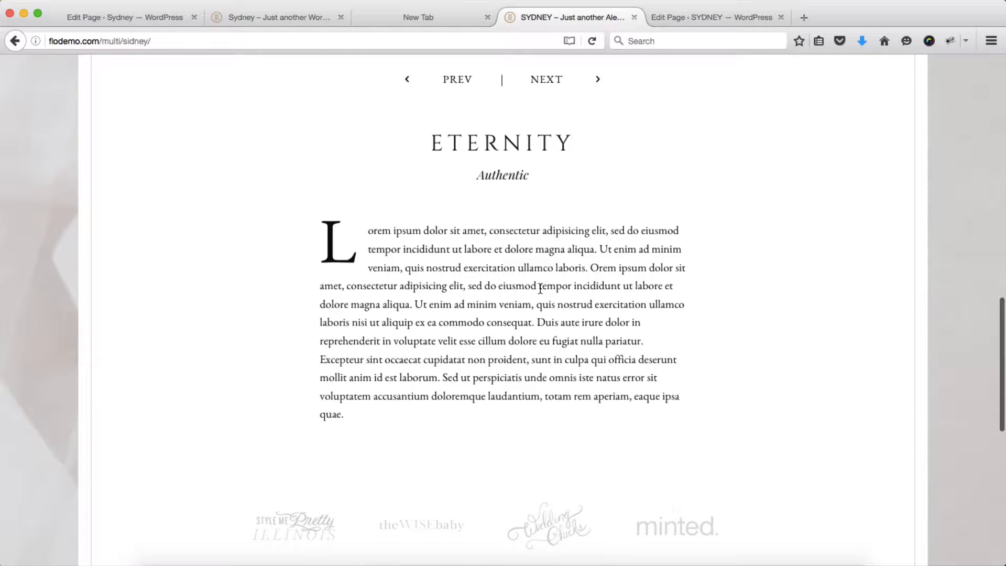
scroll(456, 380, down, 1)
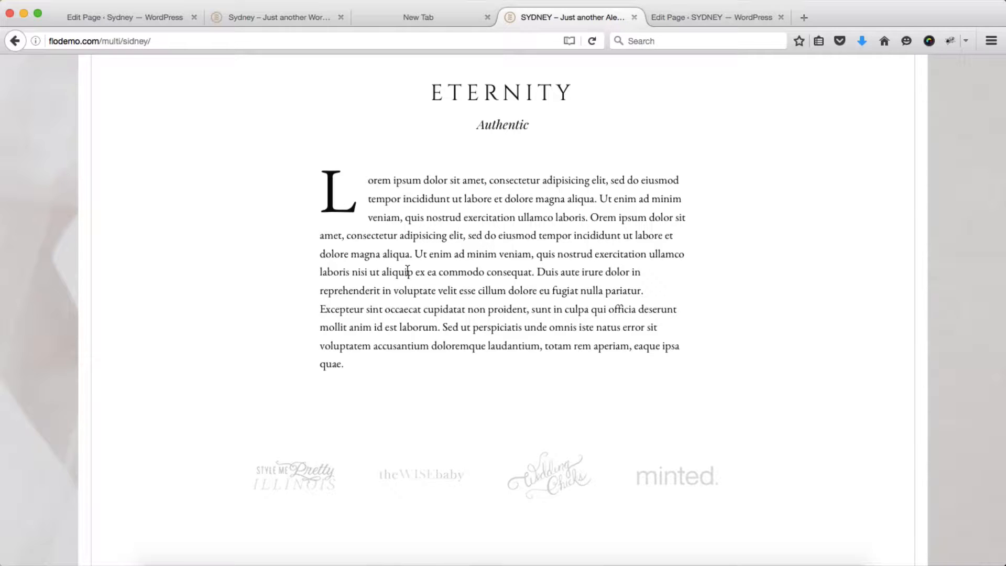
- Copy the entire shortcode content of the demo site's "Home - with slider" page from its edit screen
click(671, 14)
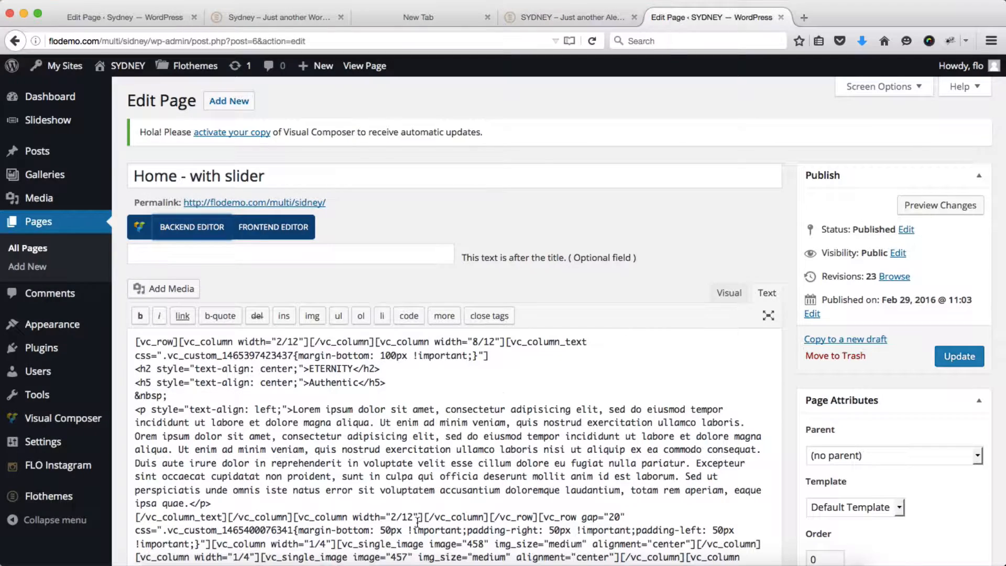
scroll(412, 530, down, 1)
scroll(412, 530, down, 3)
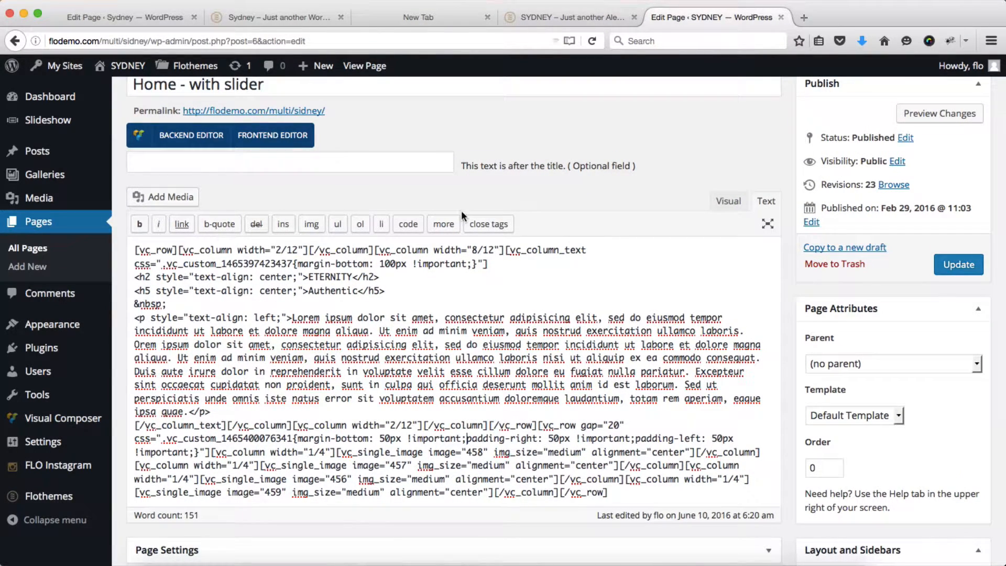
key(super+a)
key(super+c)
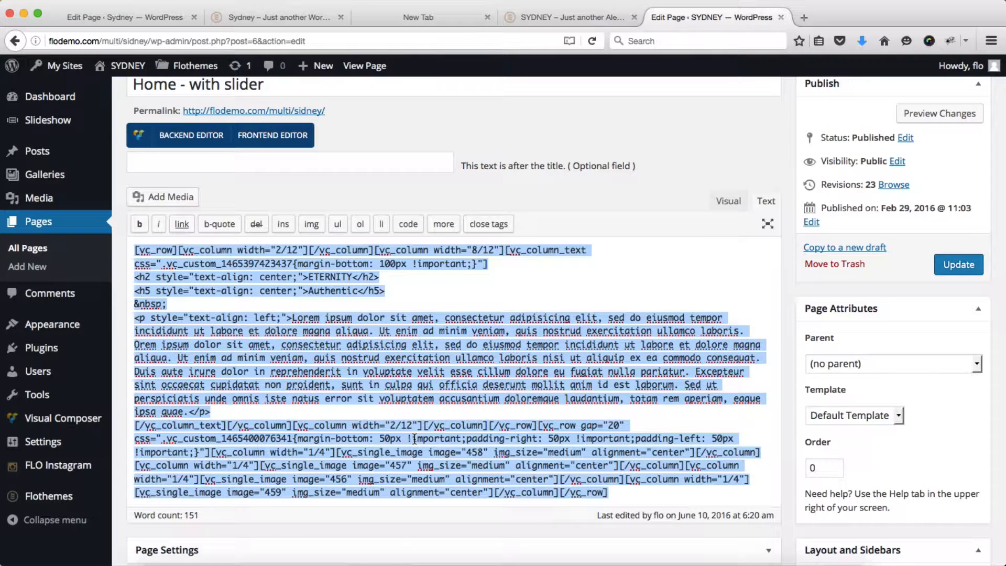
- Compare the dev site's homepage with the Eternity text and logo section of the demo homepage
key(ctrl+Tab)
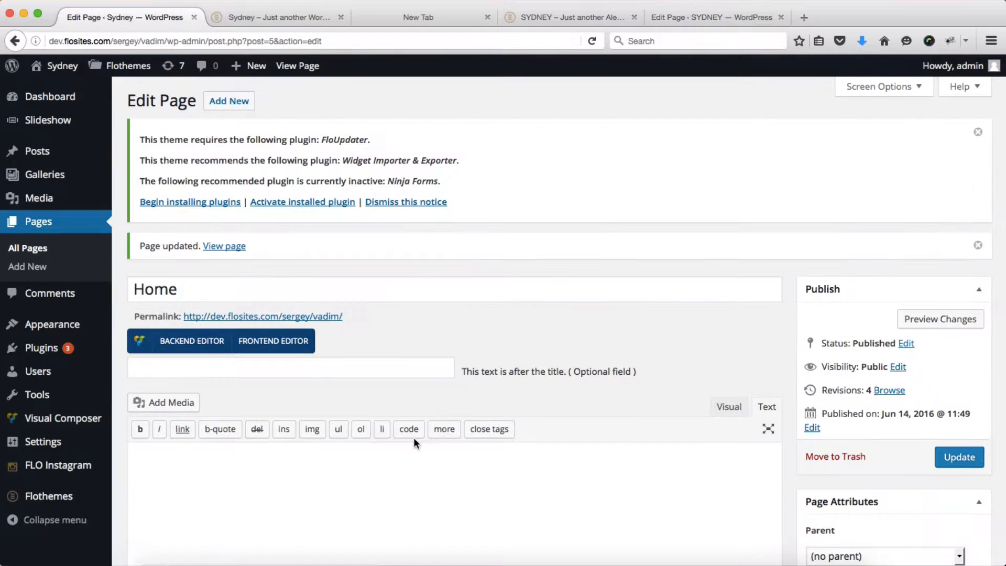
key(ctrl+Tab)
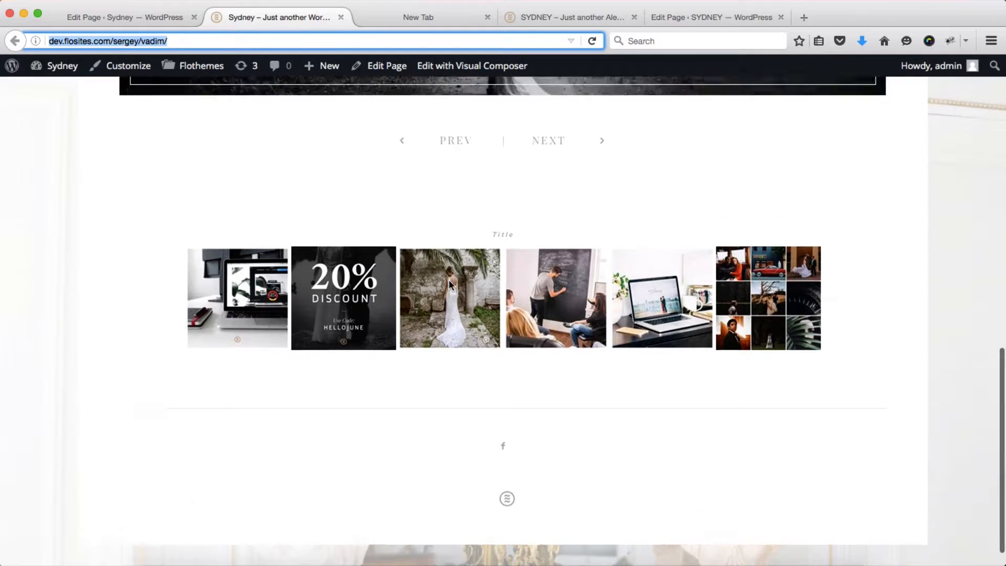
scroll(451, 285, up, 4)
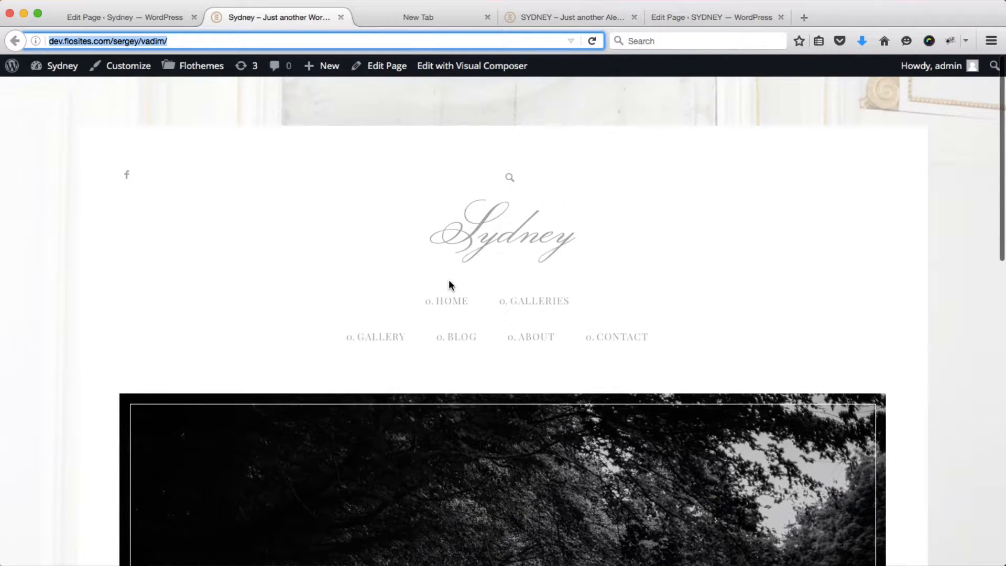
scroll(511, 231, down, 3)
scroll(509, 228, down, 8)
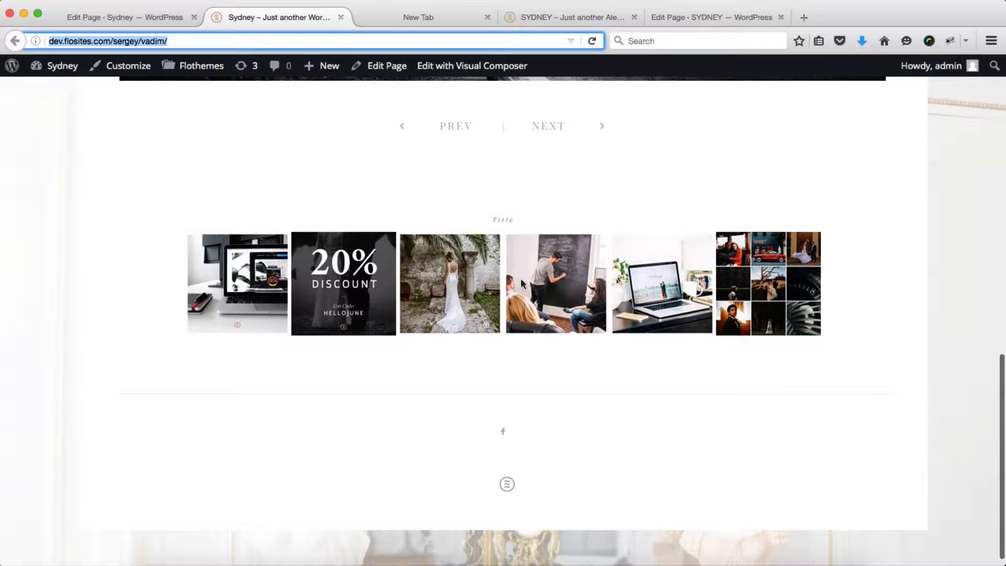
click(586, 168)
key(ctrl+Tab)
key(ctrl+Tab)
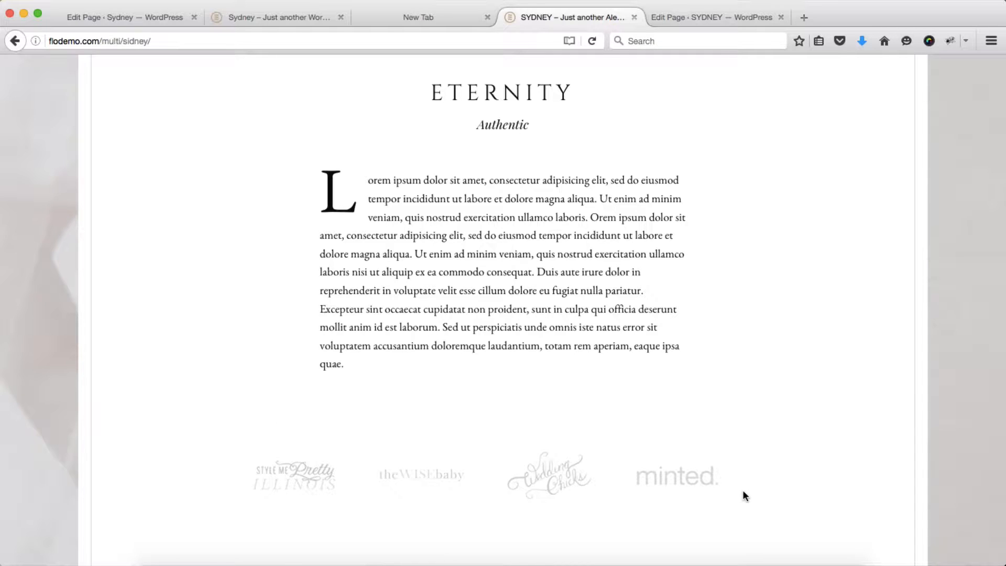
- Paste the copied demo shortcode into the dev site's empty Home page in text mode and update the page
key(ctrl+Tab)
key(ctrl+Tab)
scroll(505, 420, down, 3)
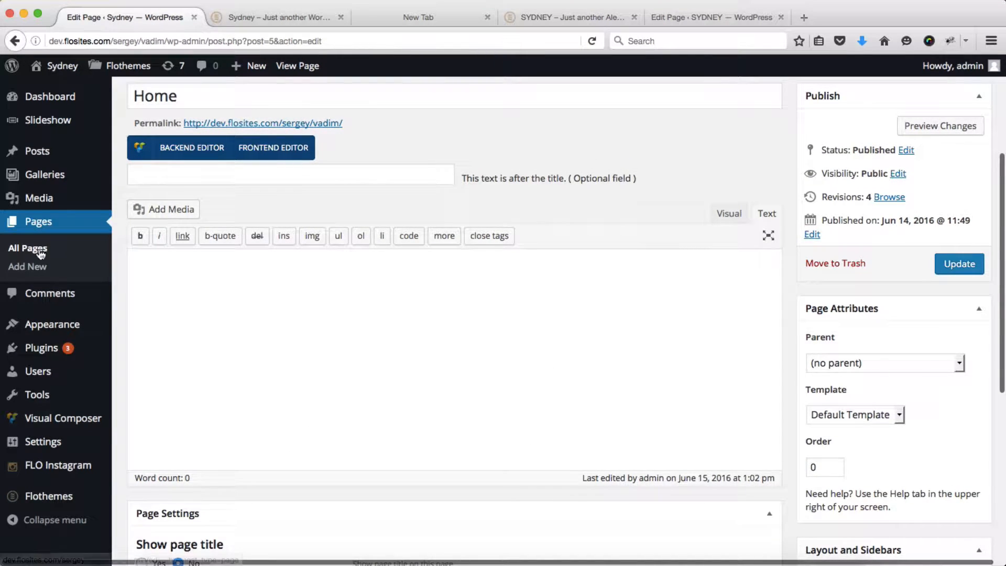
click(212, 94)
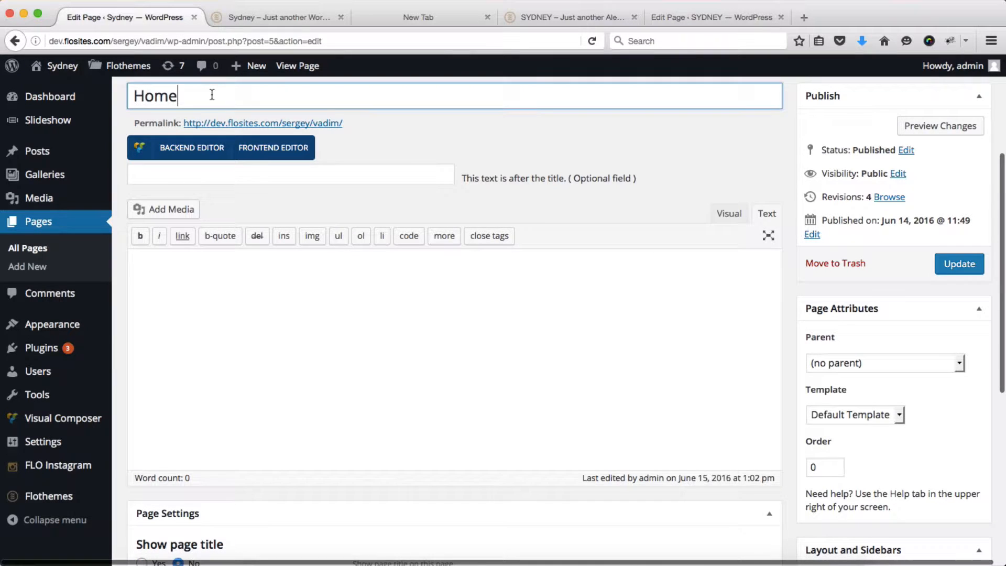
click(771, 219)
click(571, 347)
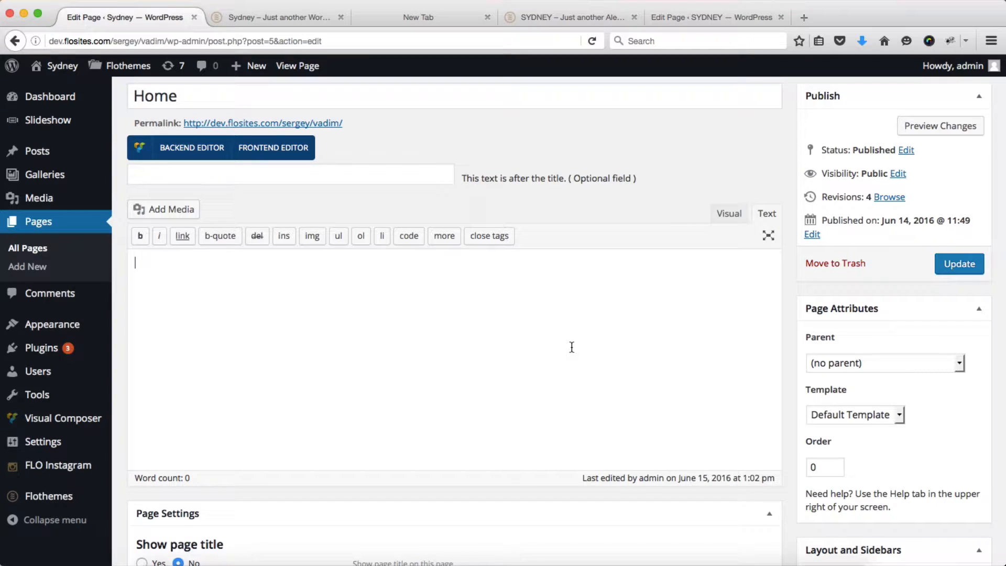
key(super+v)
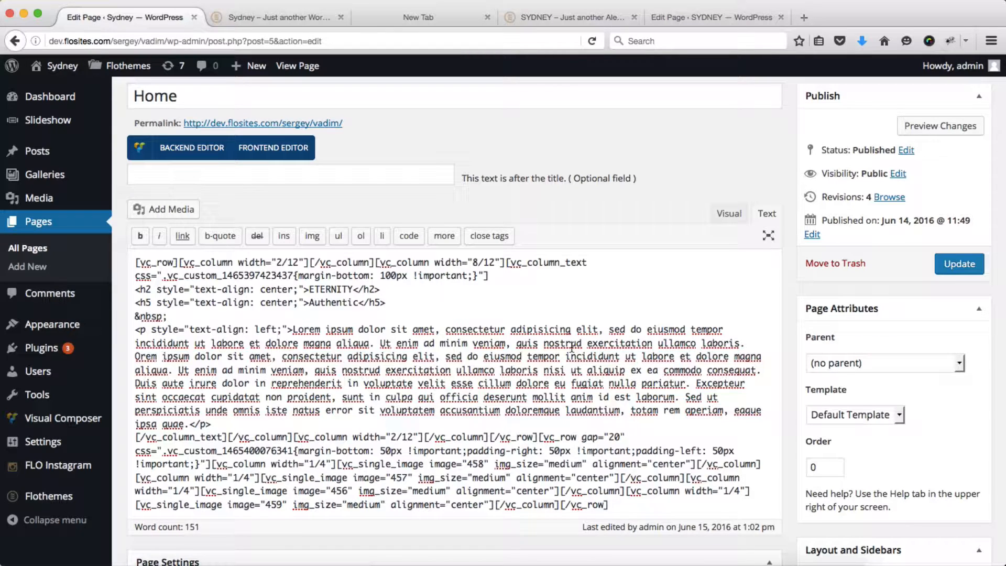
click(968, 266)
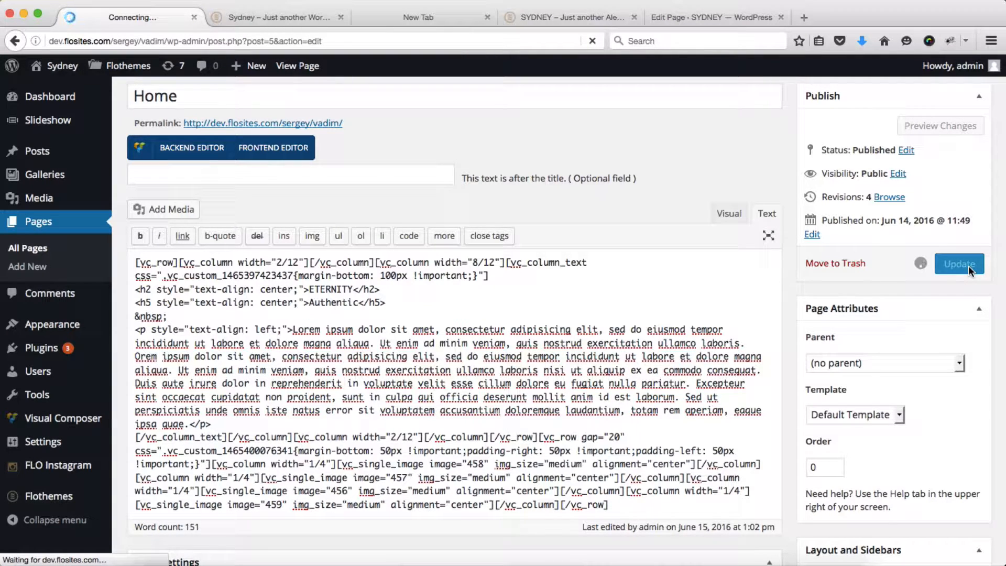
- Reload the dev site's homepage and check the area between the slider and the Instagram images
key(ctrl+Tab)
key(super+r)
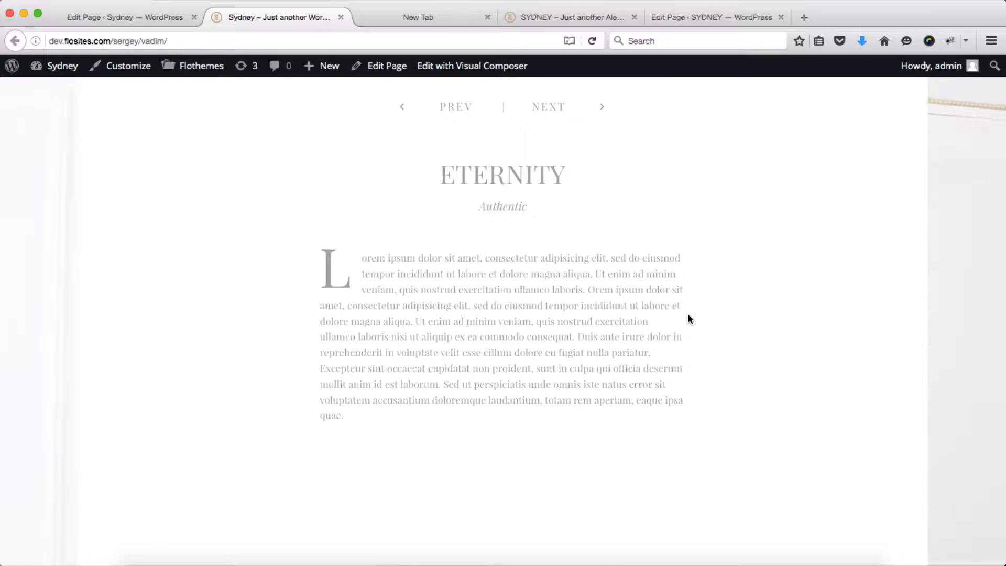
scroll(476, 306, down, 5)
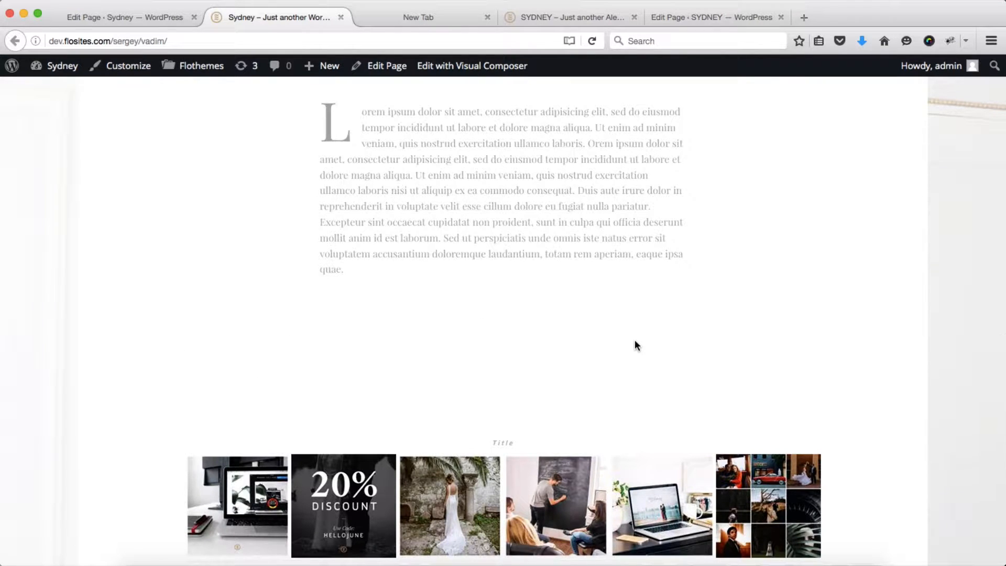
- Open the Home page in the Visual Composer frontend editor in a new tab and go to the Eternity section
key(ctrl+shift+Tab)
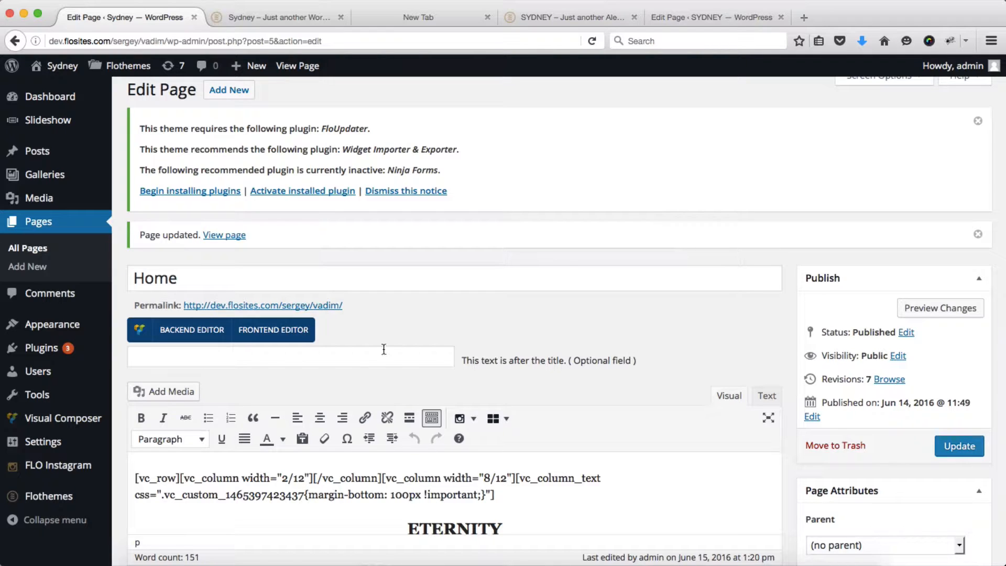
scroll(402, 319, down, 1)
right_click(285, 312)
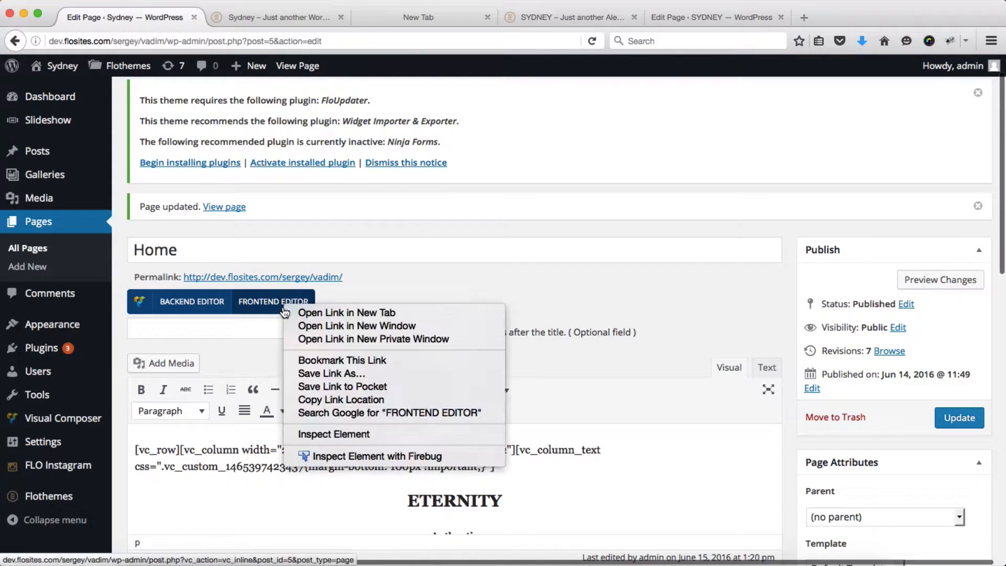
click(319, 314)
key(ctrl+Tab)
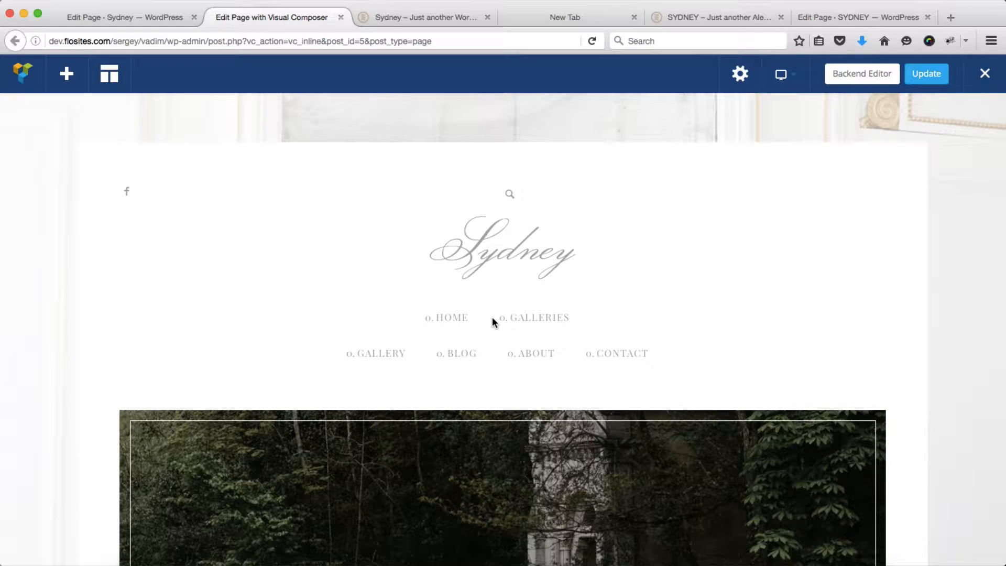
scroll(492, 316, down, 15)
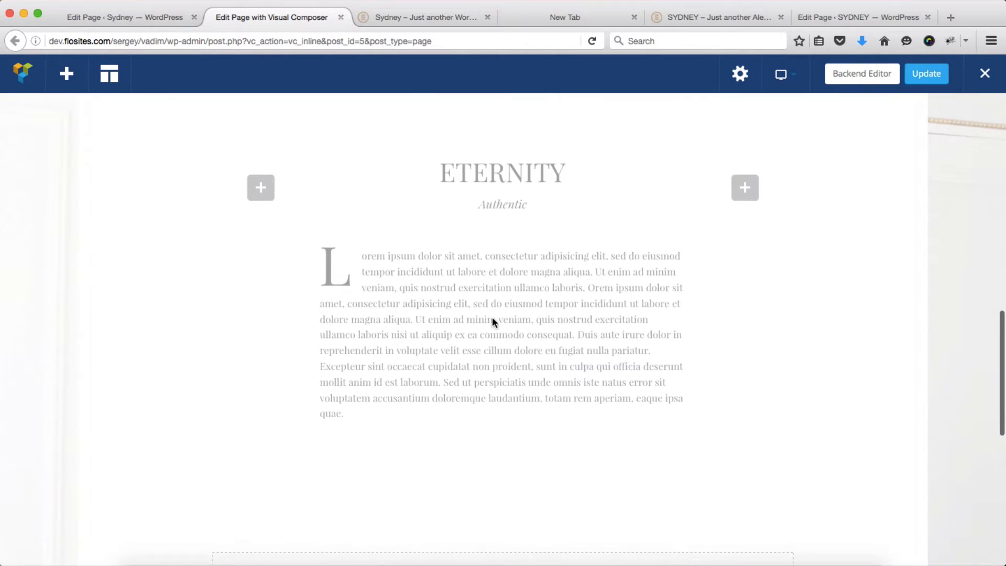
- Inspect the rows below the slider and open the settings of the Eternity text block
mouse_move(492, 316)
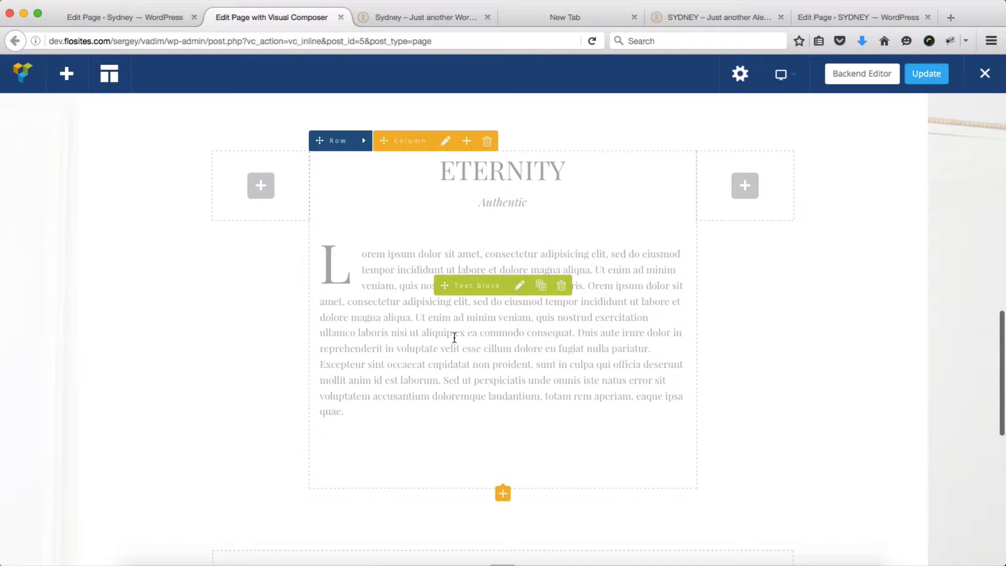
scroll(451, 341, down, 3)
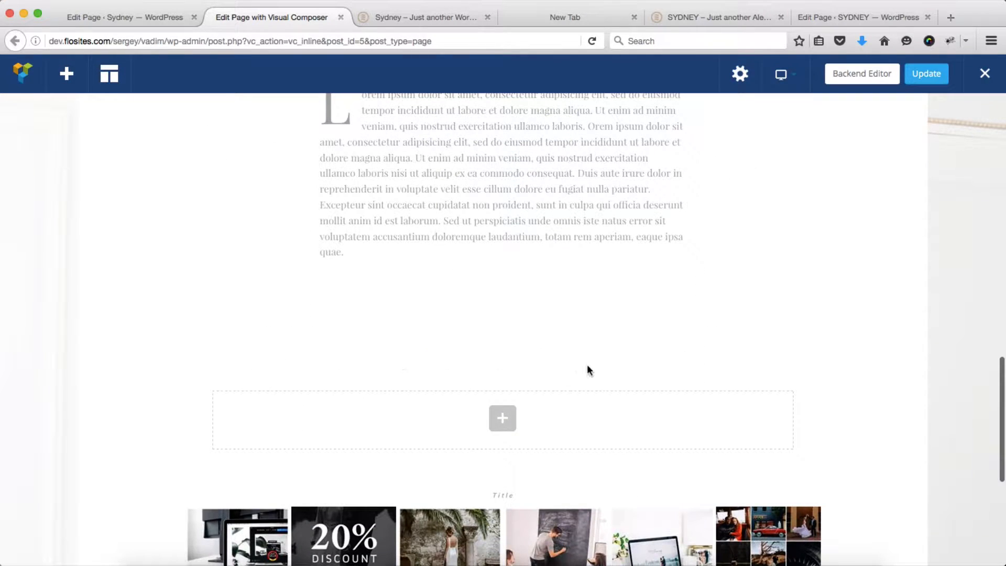
mouse_move(381, 336)
scroll(382, 335, up, 3)
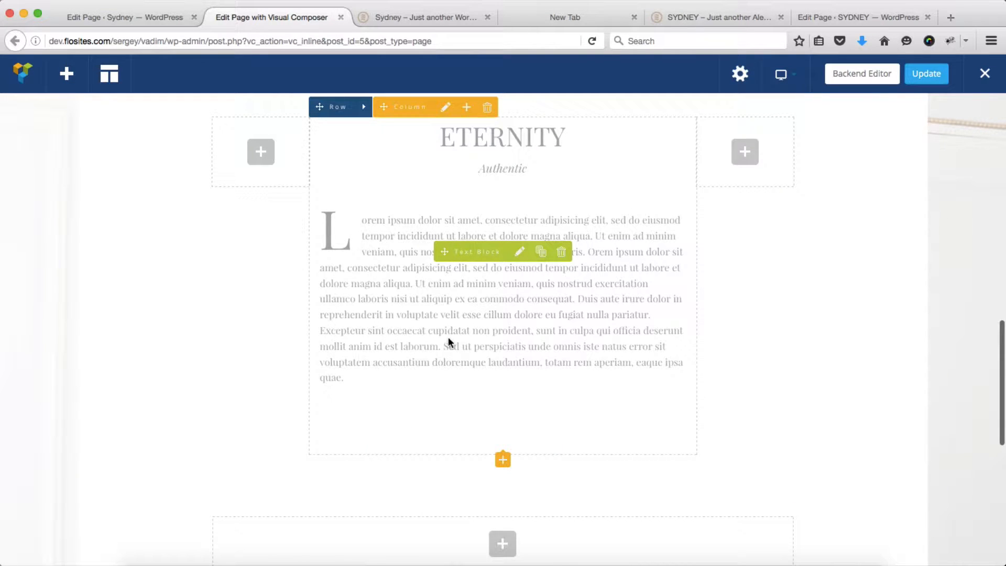
click(522, 256)
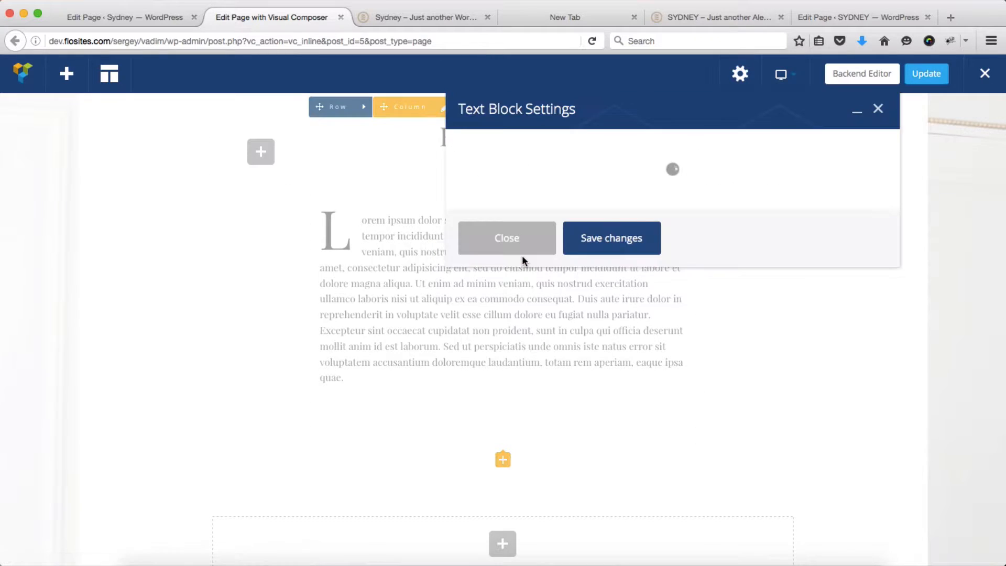
scroll(624, 348, down, 5)
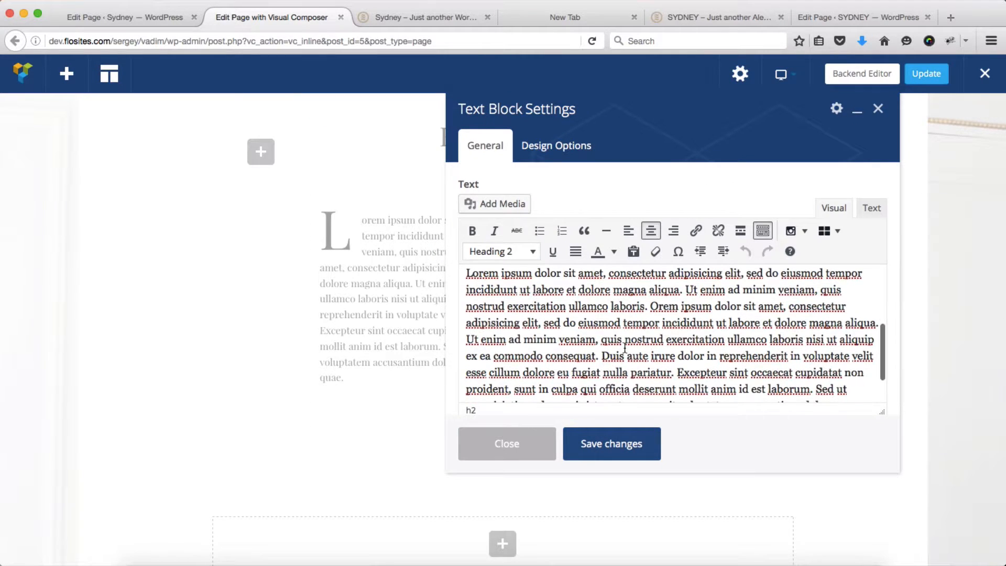
- Enlarge the Text Block Settings window and reposition it over the page
click(577, 347)
scroll(576, 347, down, 1)
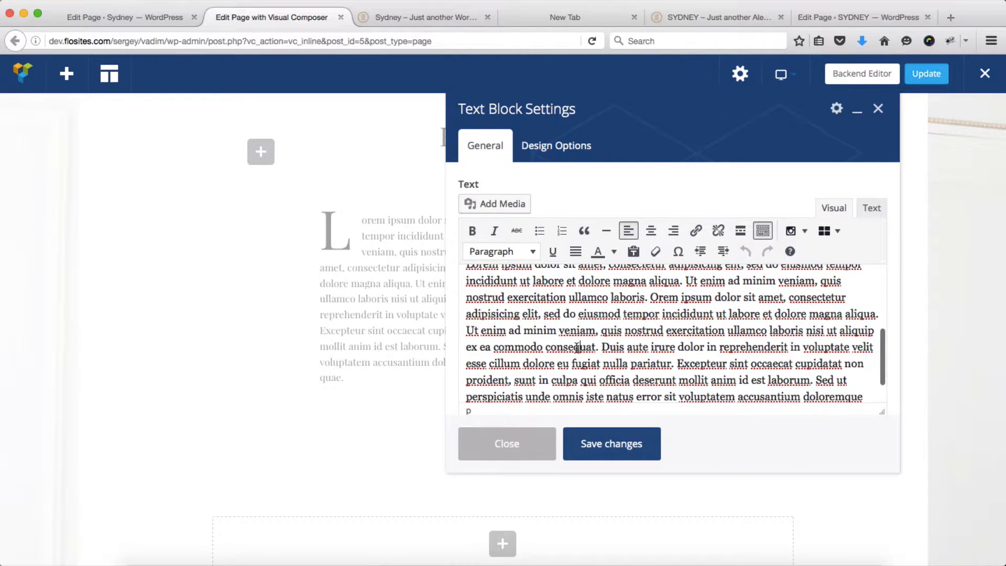
drag(892, 473, 912, 545)
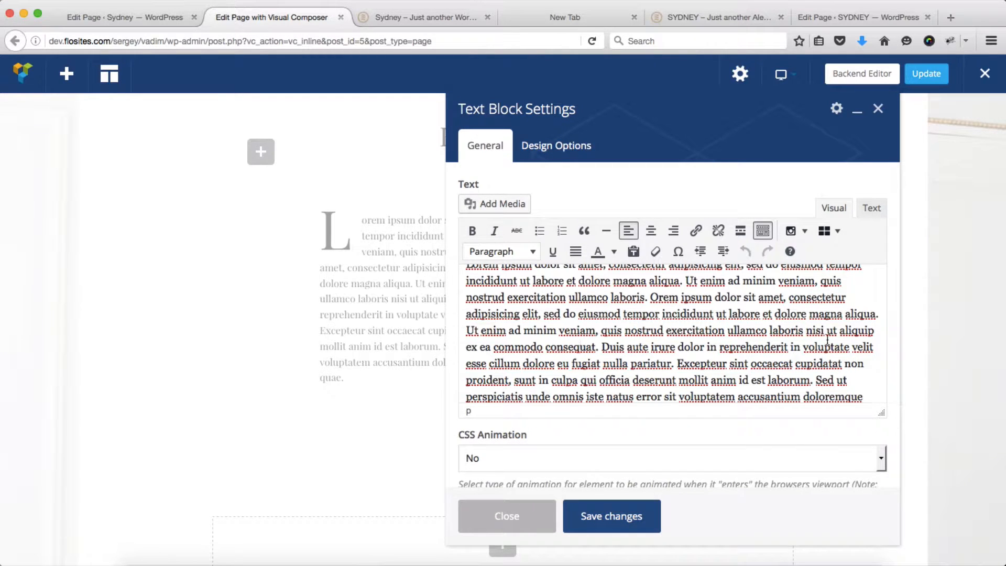
drag(743, 103, 639, 90)
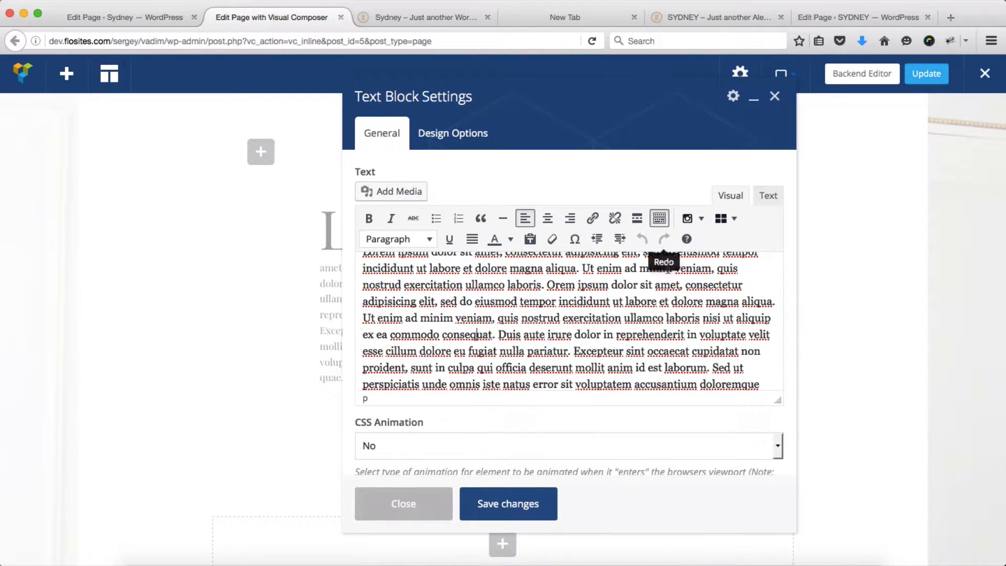
- Review the Eternity text block's content, animation and paragraph format options, and close its settings
scroll(653, 402, down, 4)
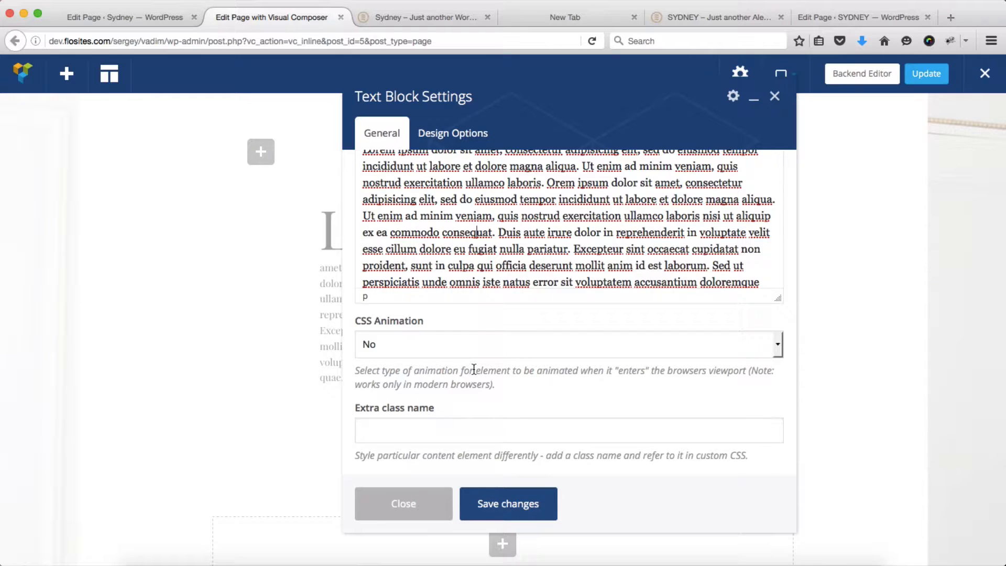
scroll(473, 370, up, 4)
scroll(560, 314, up, 5)
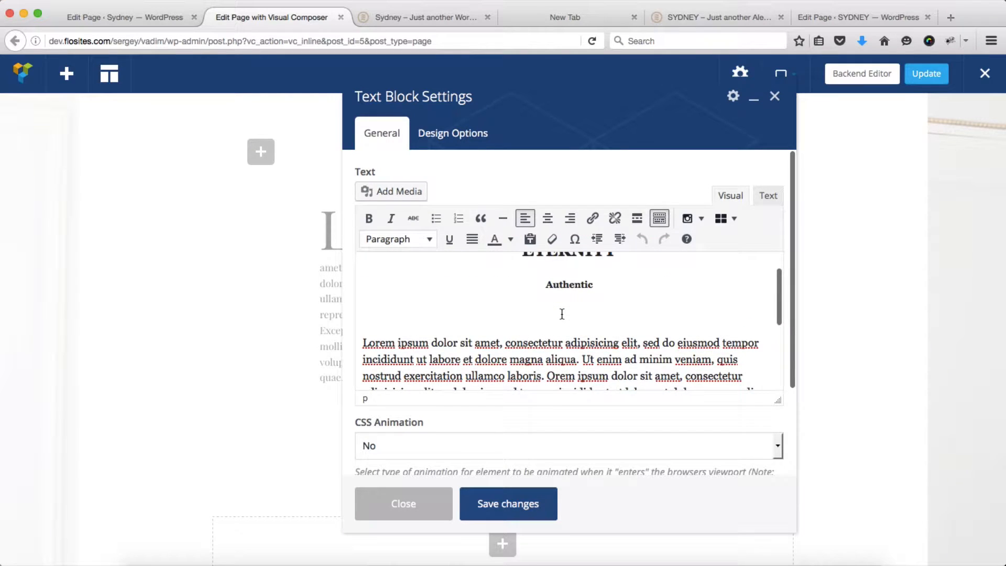
scroll(564, 311, down, 2)
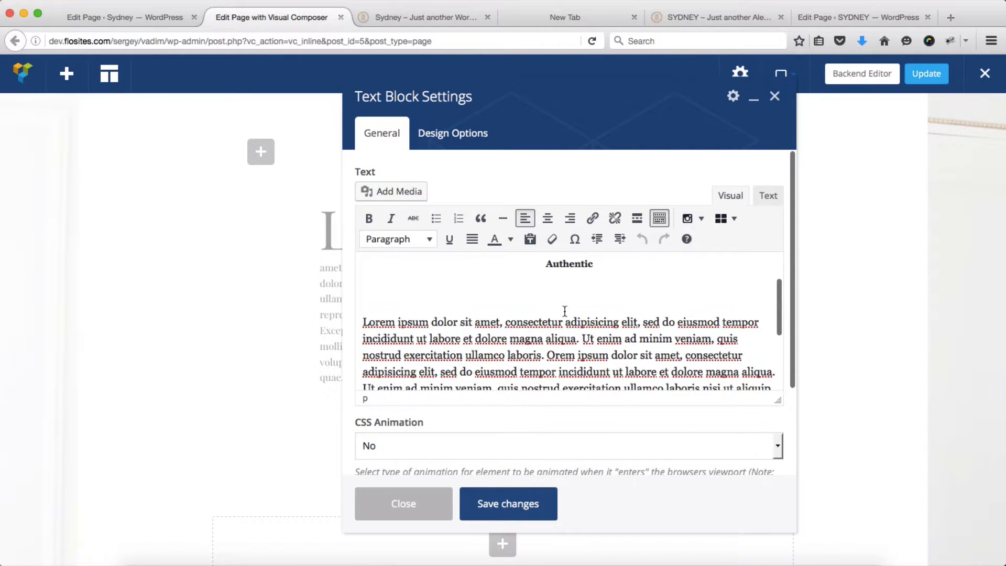
scroll(545, 335, down, 1)
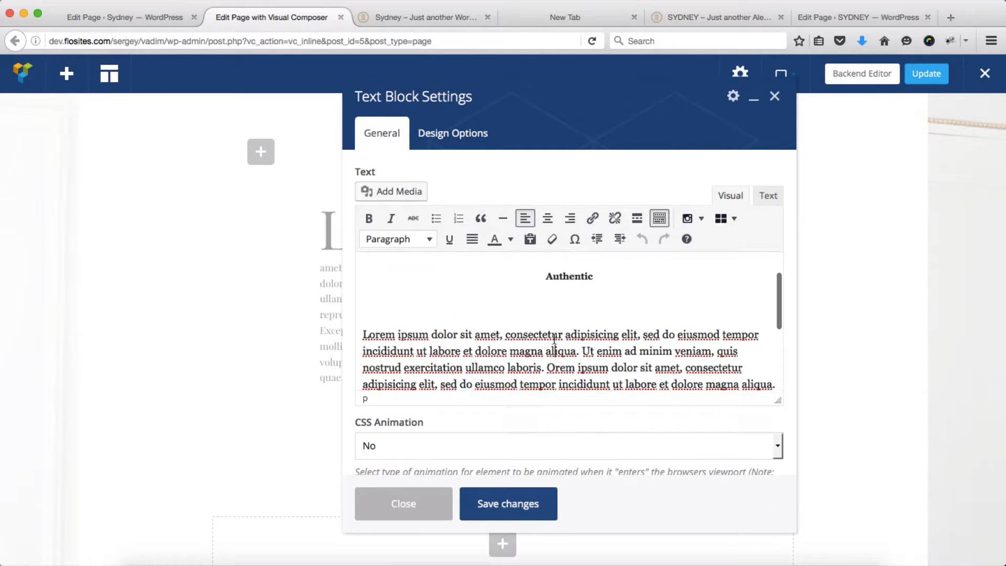
click(400, 239)
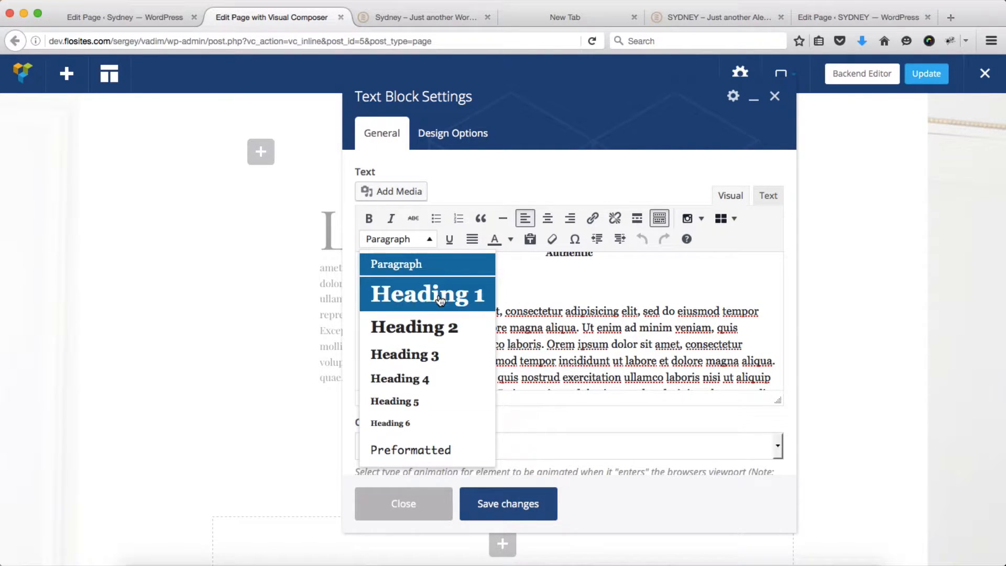
click(542, 378)
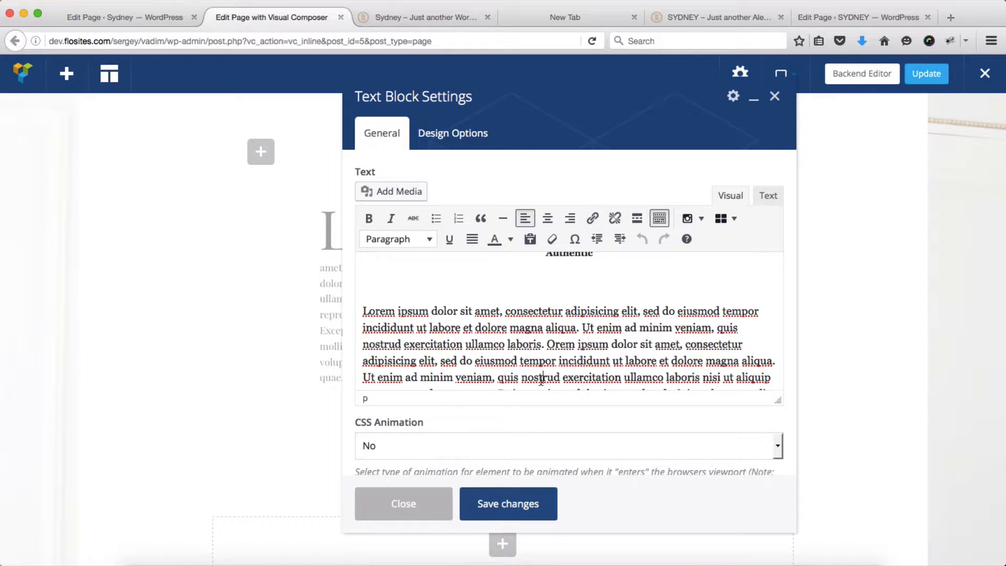
click(776, 100)
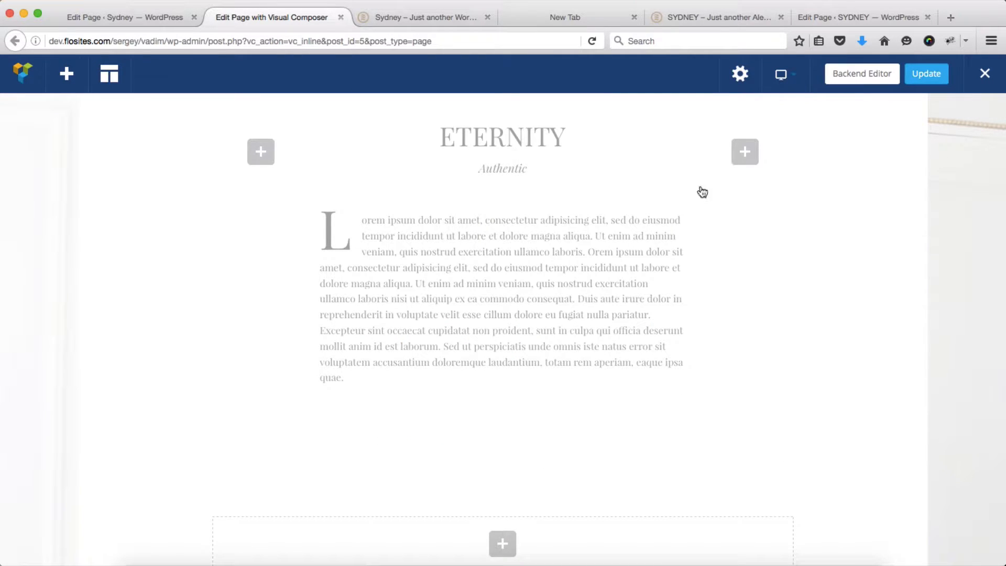
- Set the Single Image in the first column below the Eternity text to the Wedding Chicks logo 1-1.png and save it
scroll(563, 322, down, 2)
scroll(564, 319, down, 1)
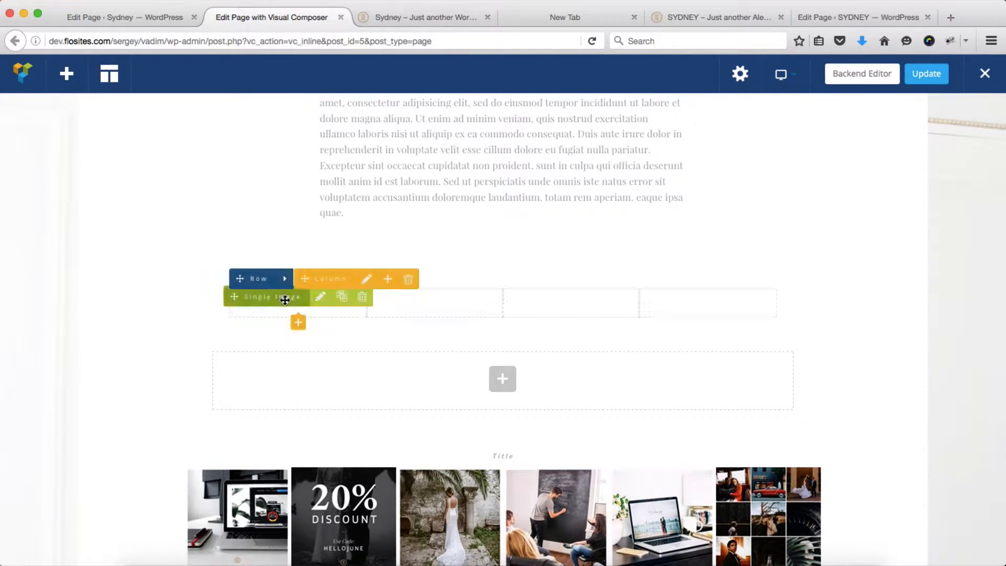
click(317, 306)
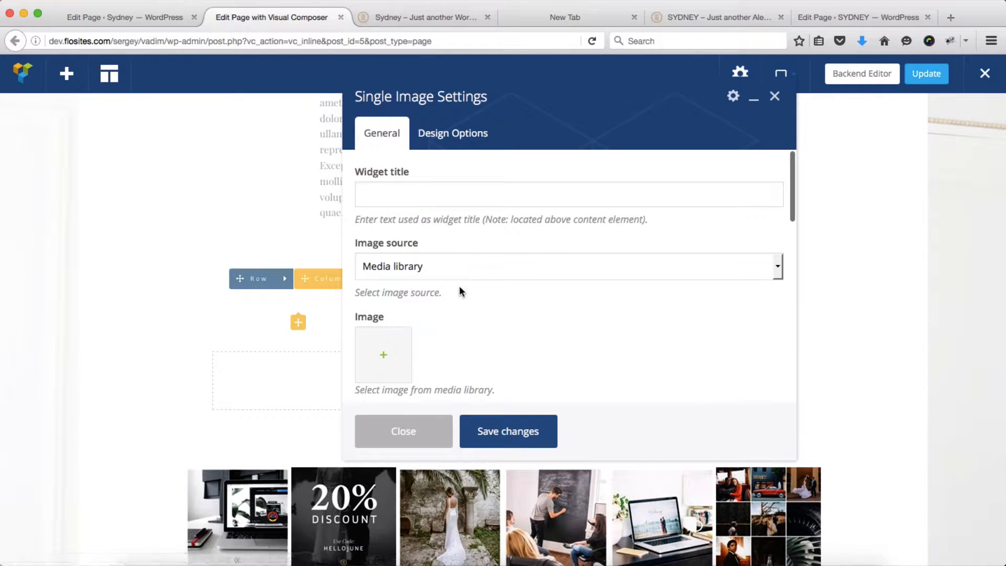
click(386, 356)
click(506, 338)
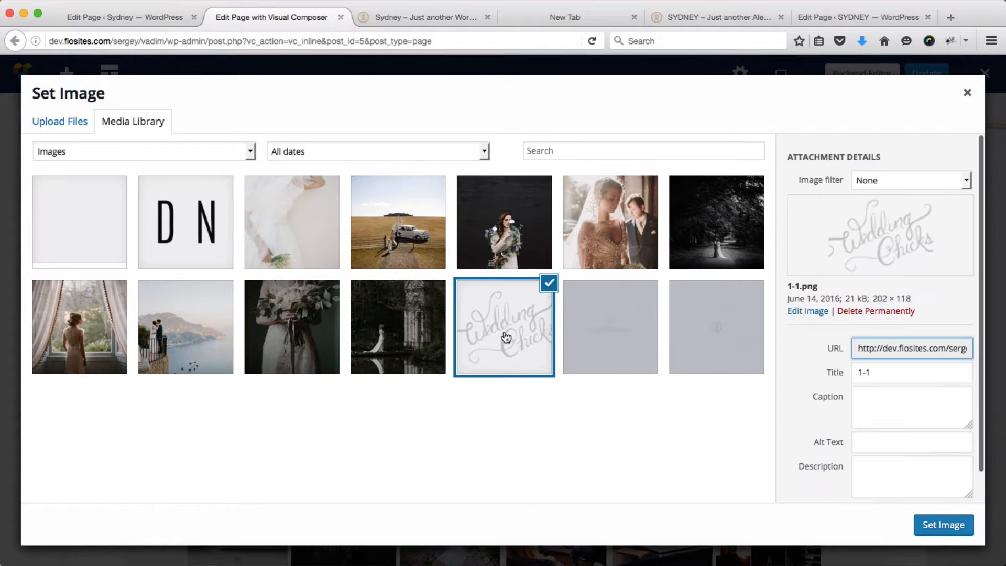
click(942, 525)
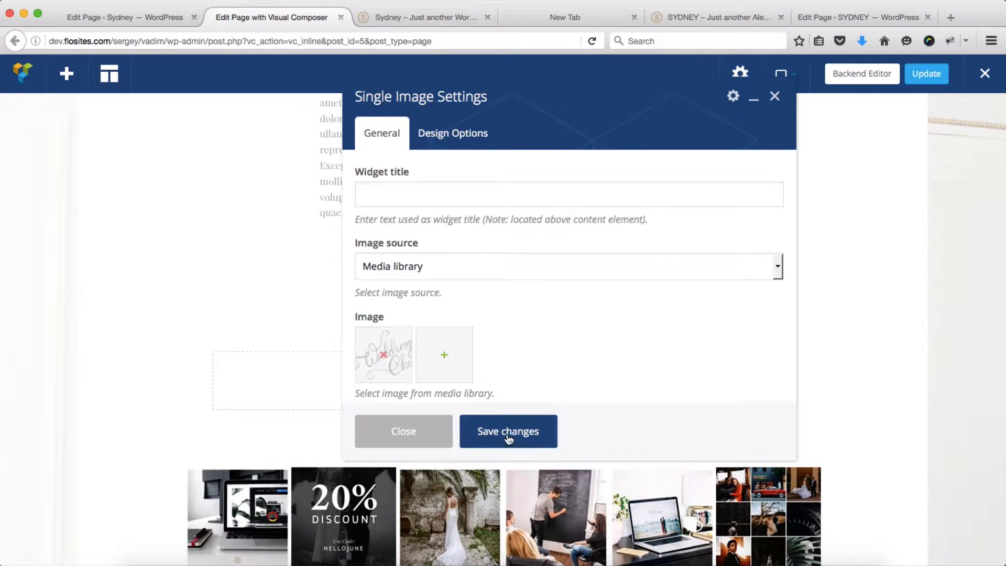
click(495, 440)
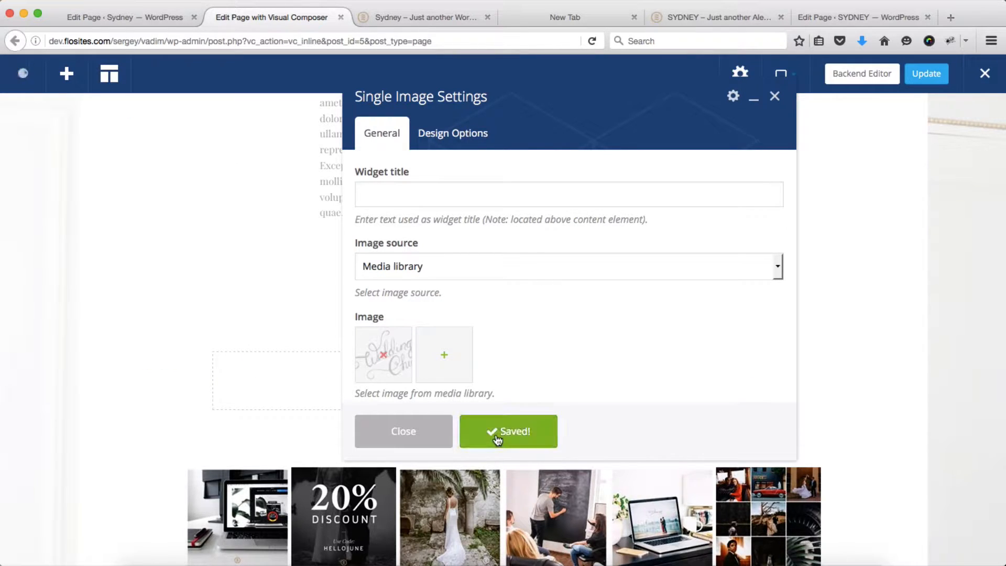
mouse_move(297, 354)
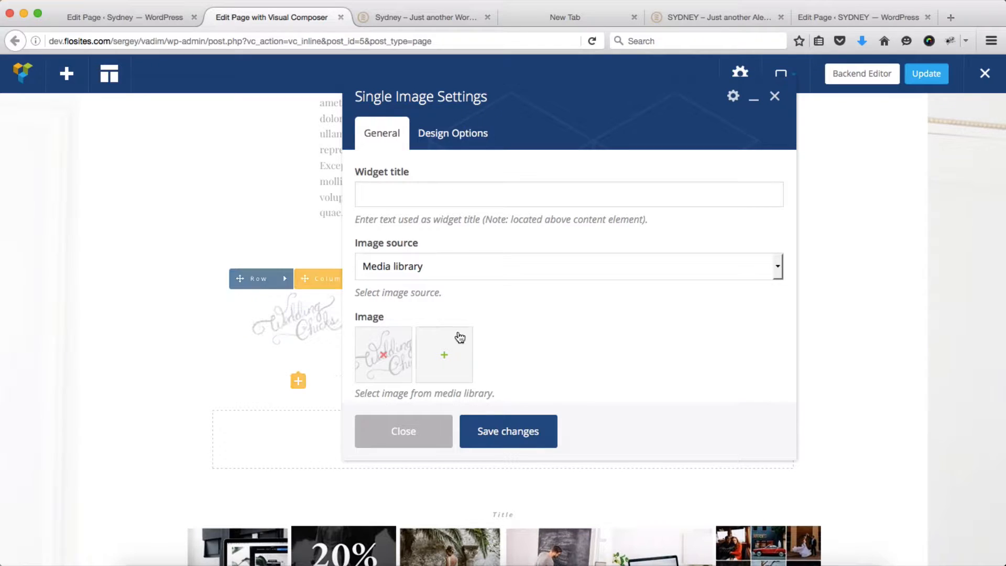
- Set the first logo image's on click action to Open custom link
scroll(461, 338, down, 10)
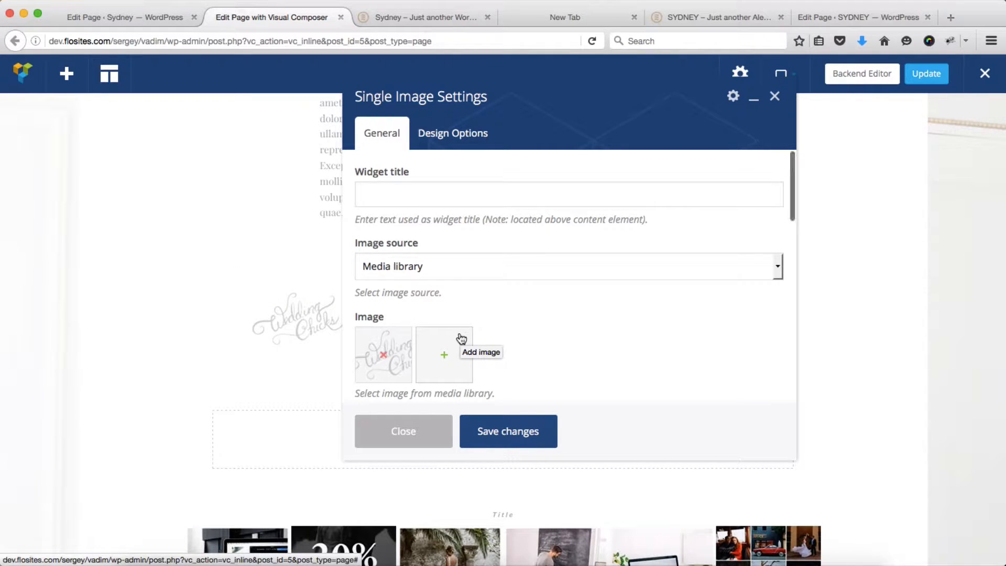
scroll(459, 331, down, 4)
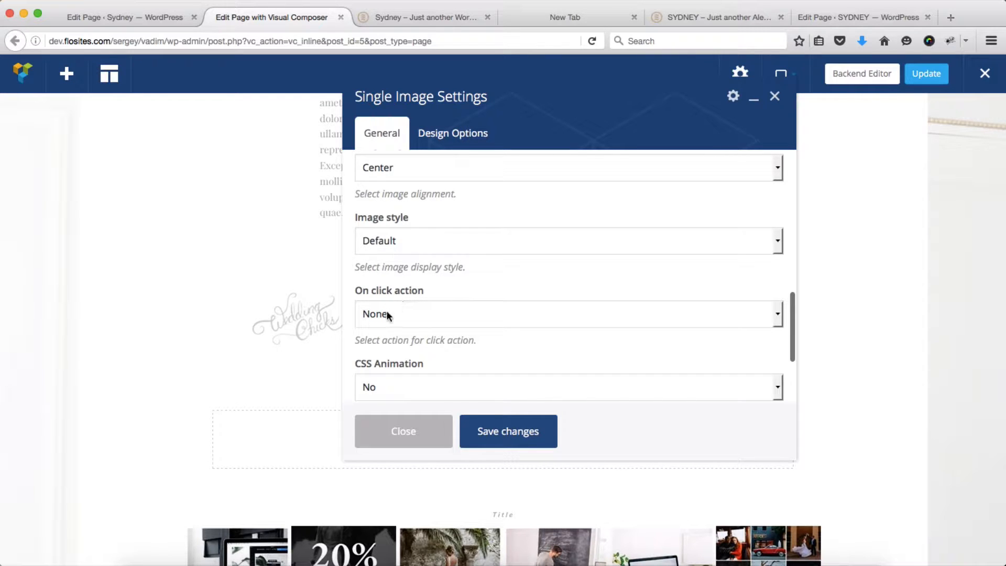
mouse_move(303, 323)
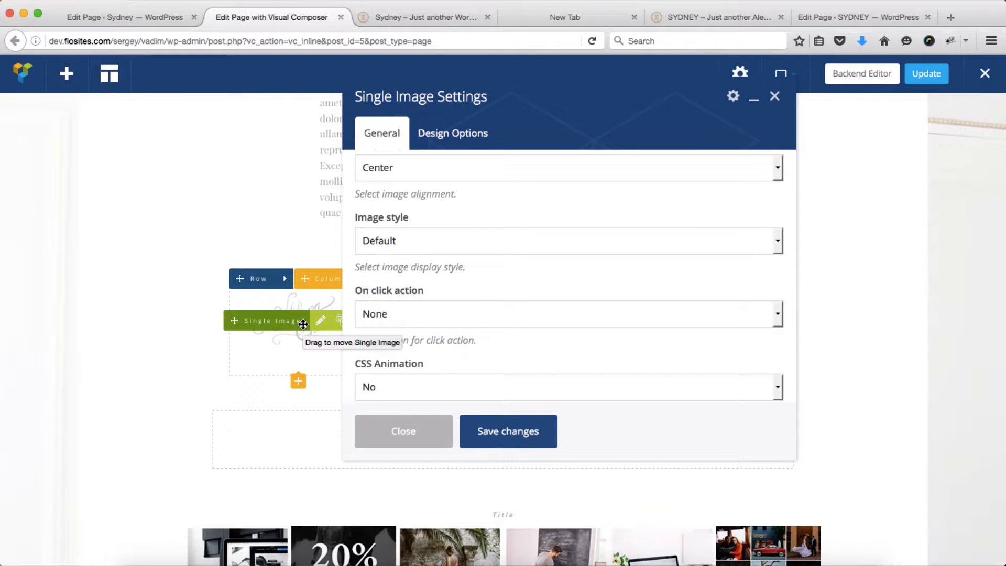
click(394, 313)
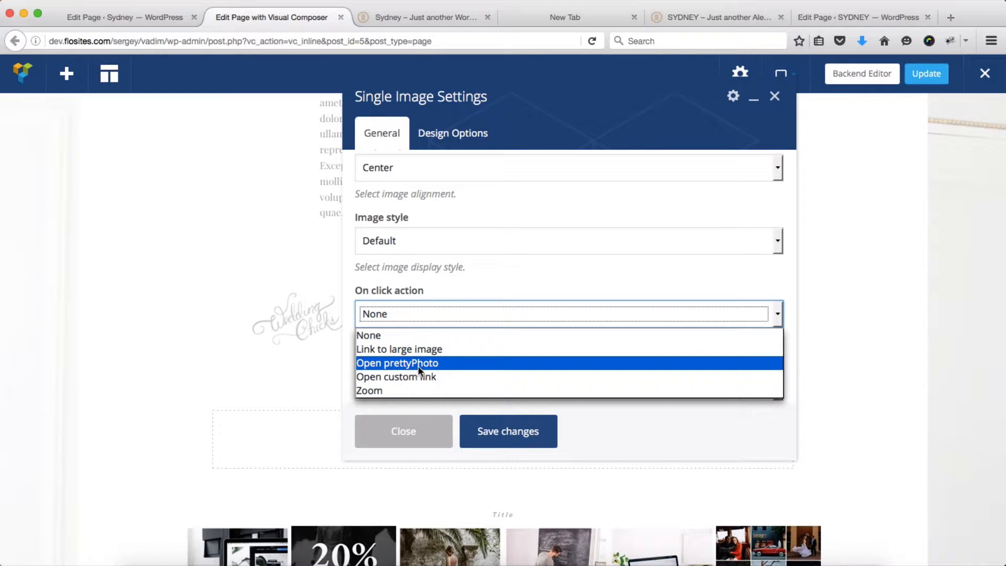
click(395, 382)
scroll(489, 329, down, 2)
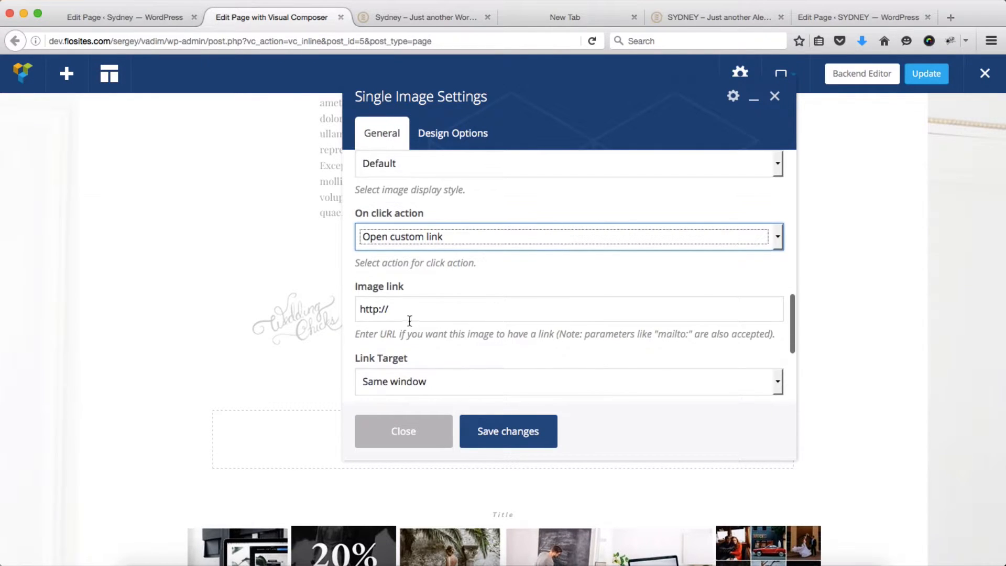
click(408, 309)
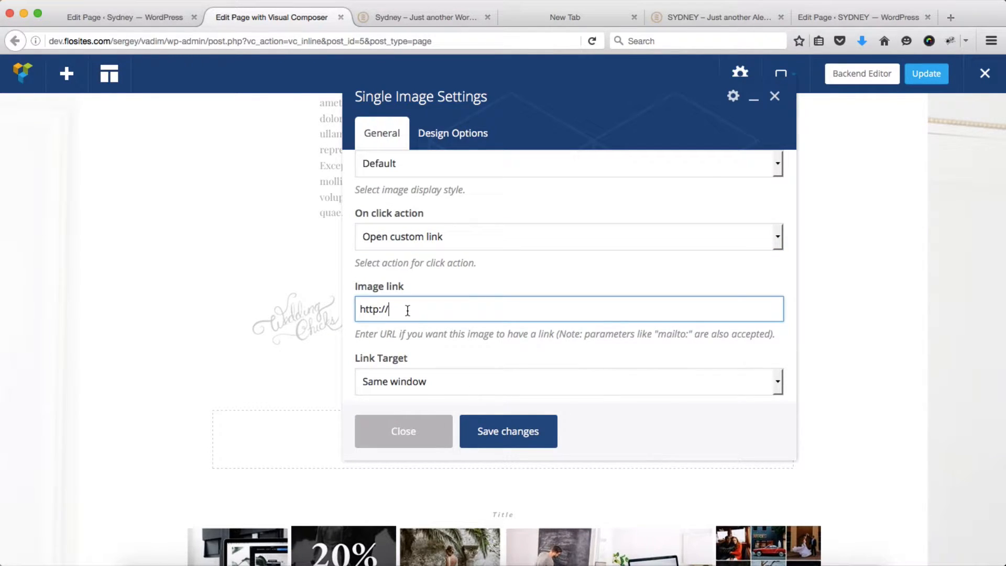
click(476, 238)
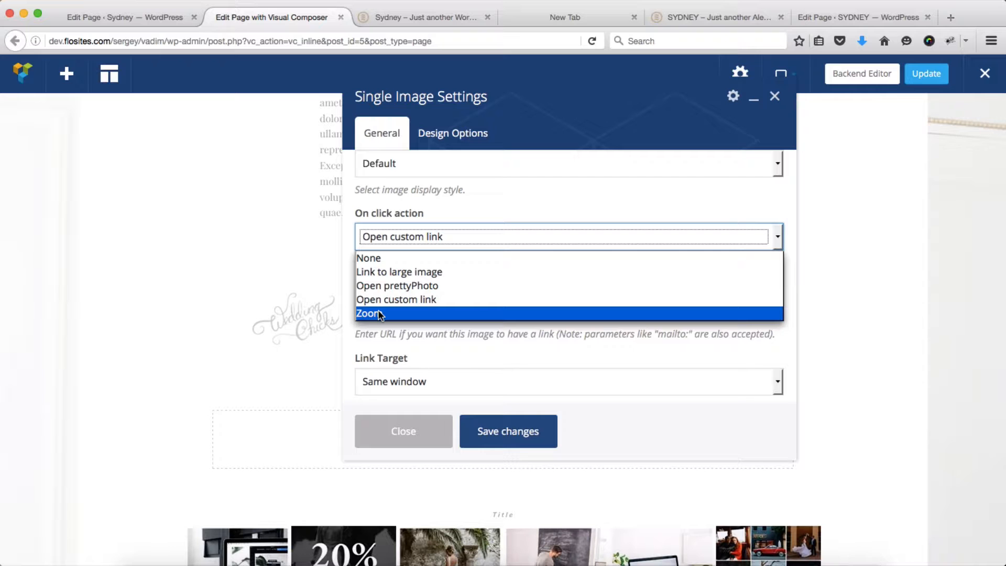
click(397, 301)
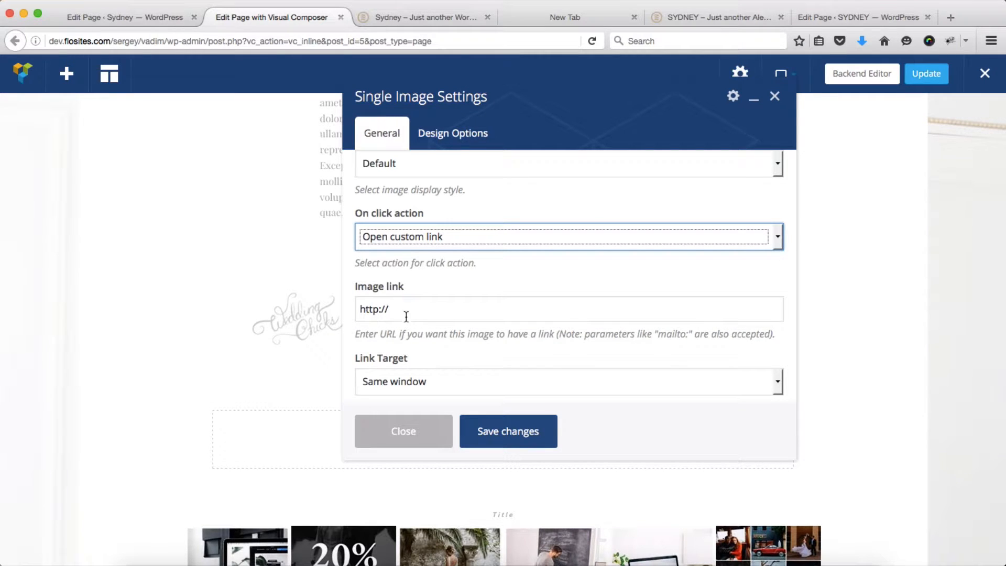
click(406, 315)
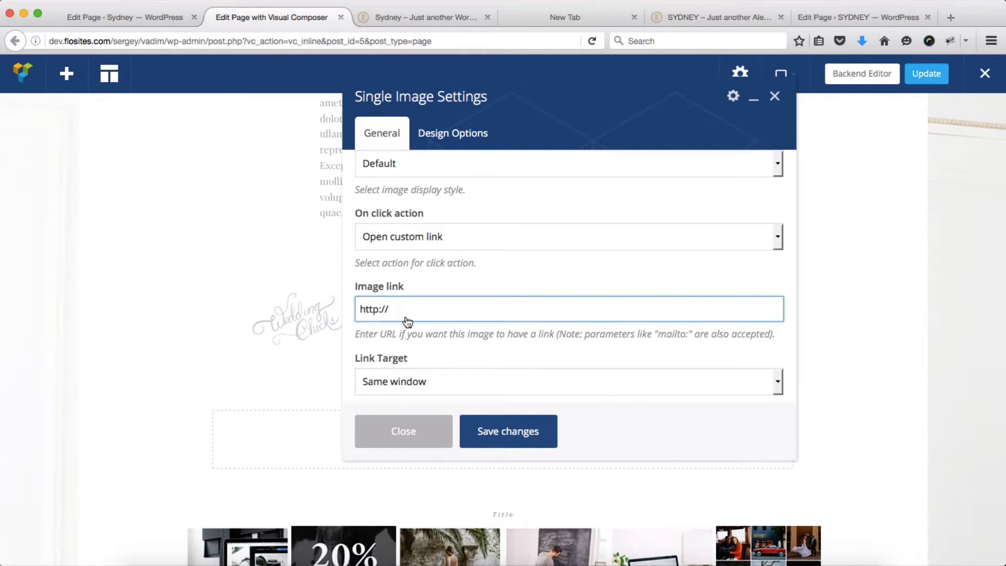
key(super+t)
text(fo)
key(BackSpace)
key(BackSpace)
text(lo)
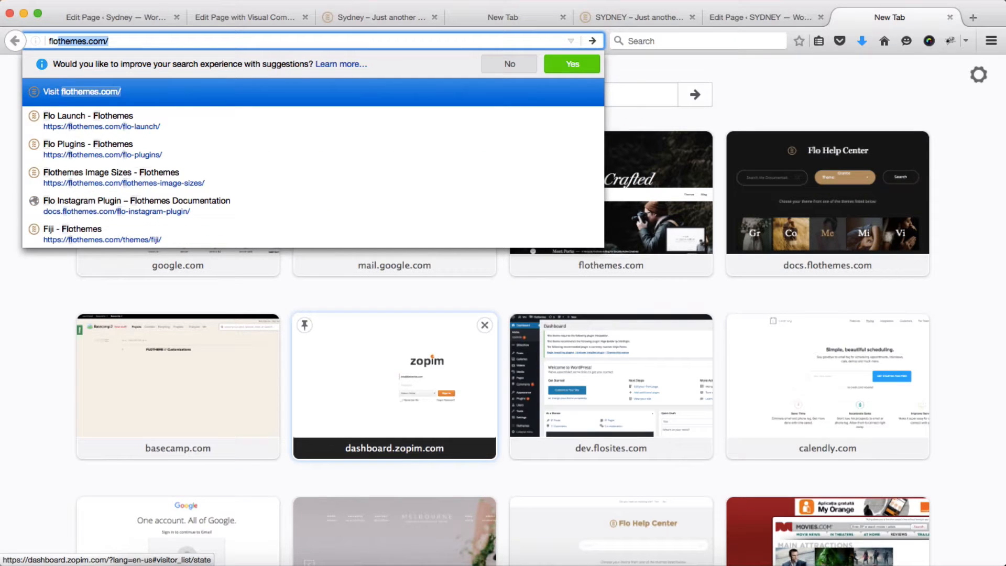
key(Escape)
key(Escape)
key(super+w)
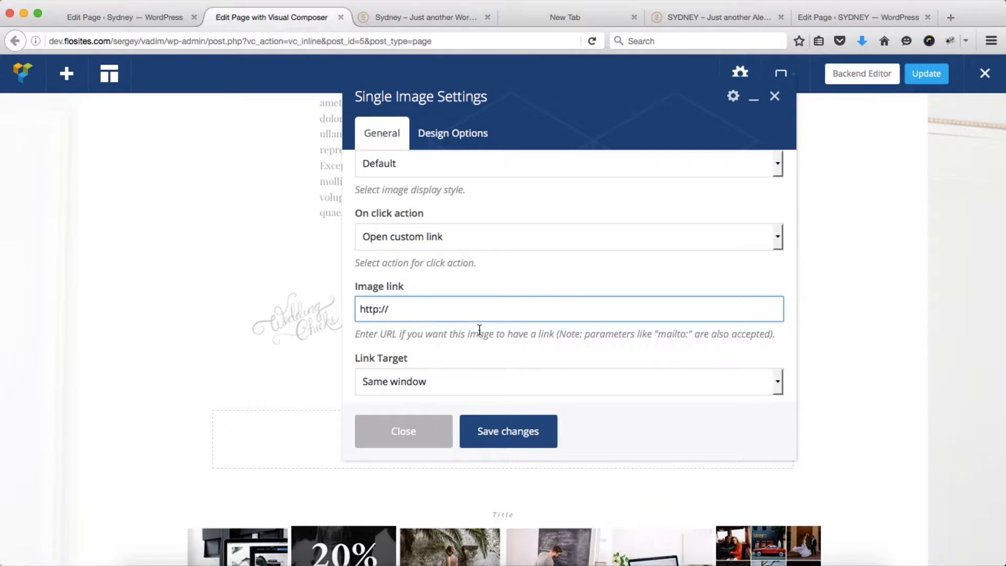
key(super+a)
text(http://flothemes.com/)
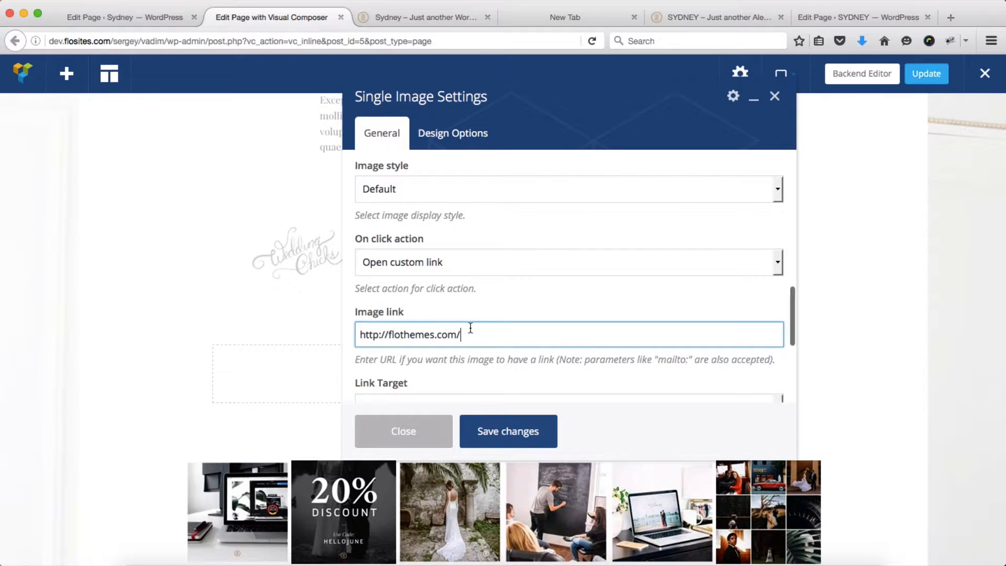
scroll(470, 329, down, 3)
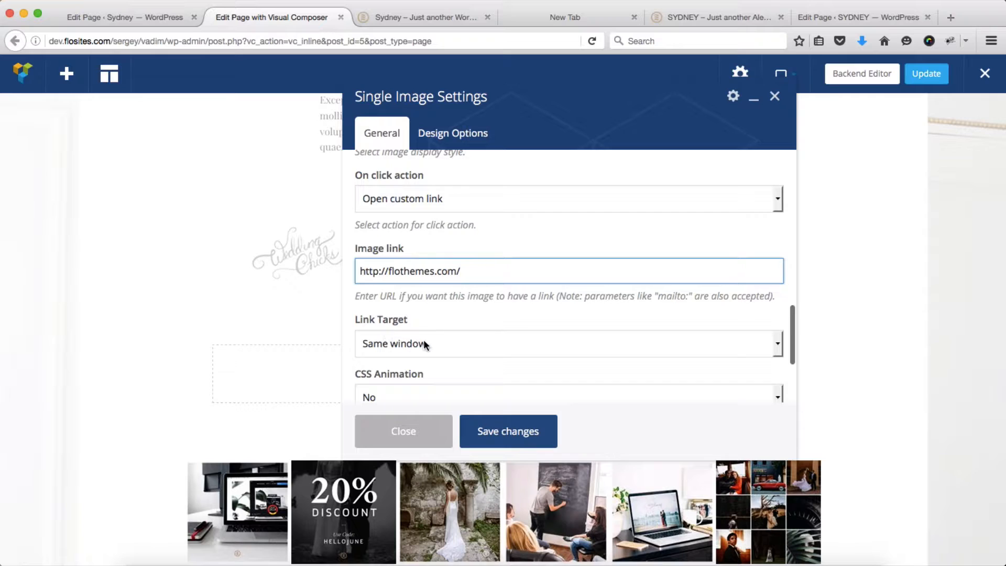
click(425, 345)
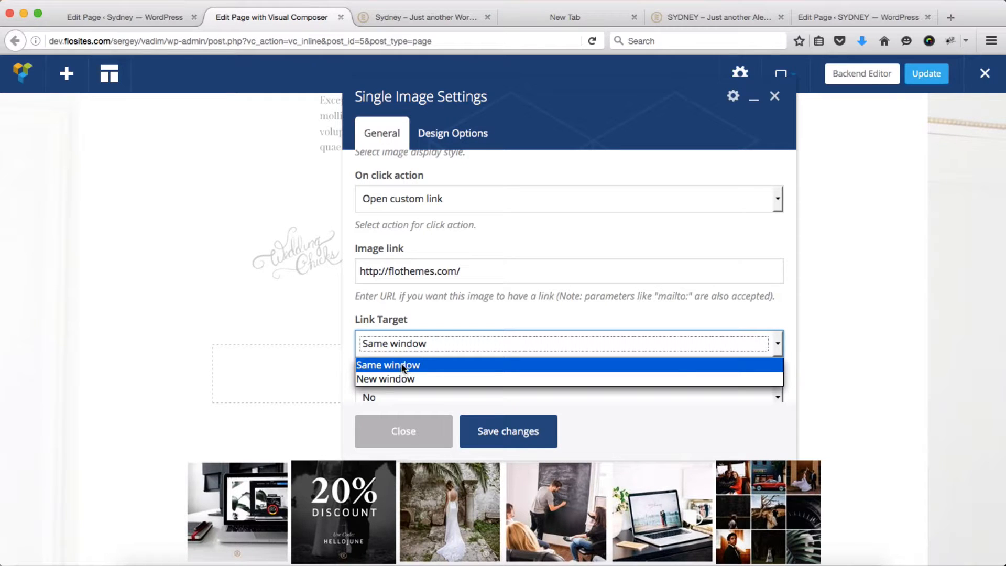
click(394, 378)
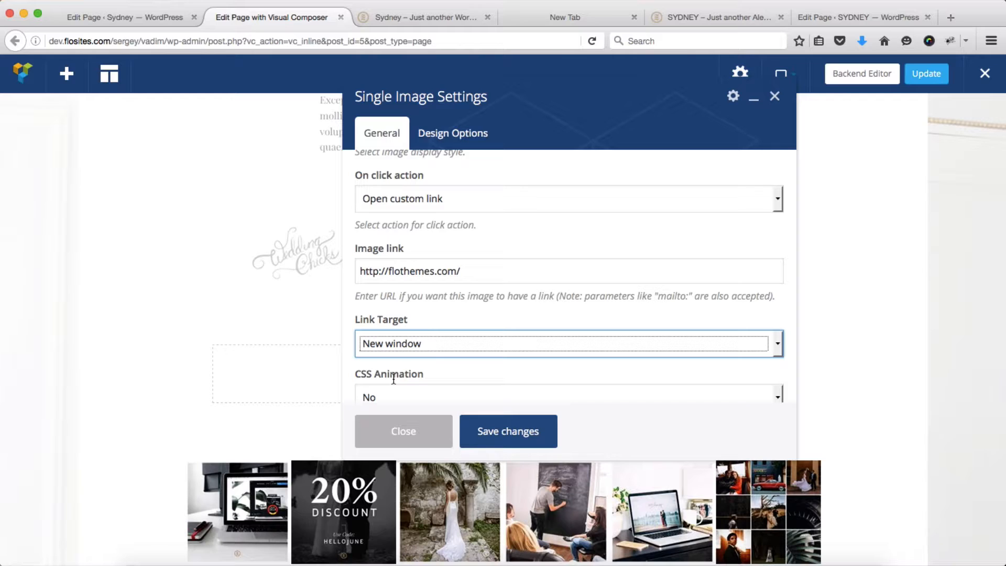
click(541, 436)
click(416, 426)
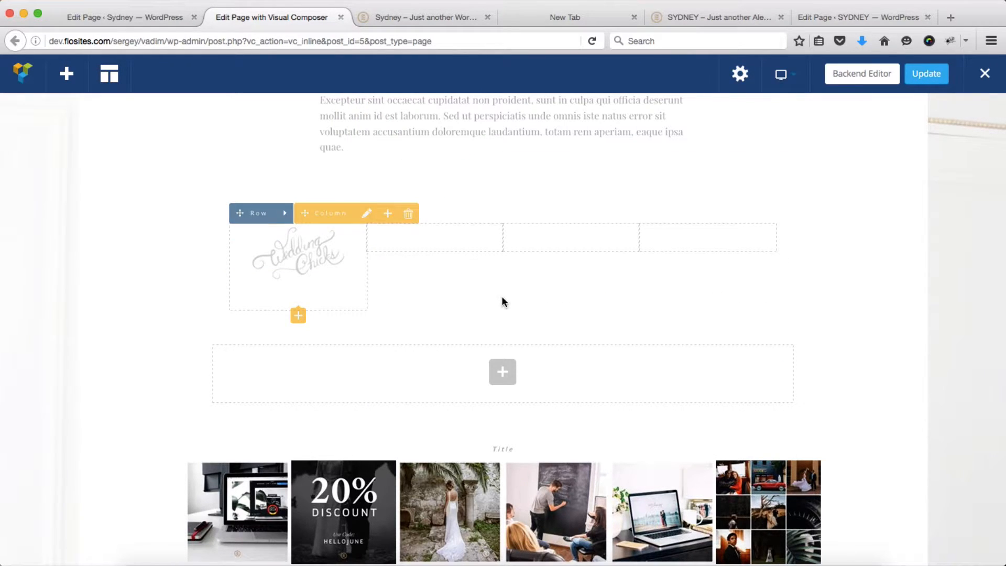
- Update the Home page to save the row of four logos
mouse_move(709, 257)
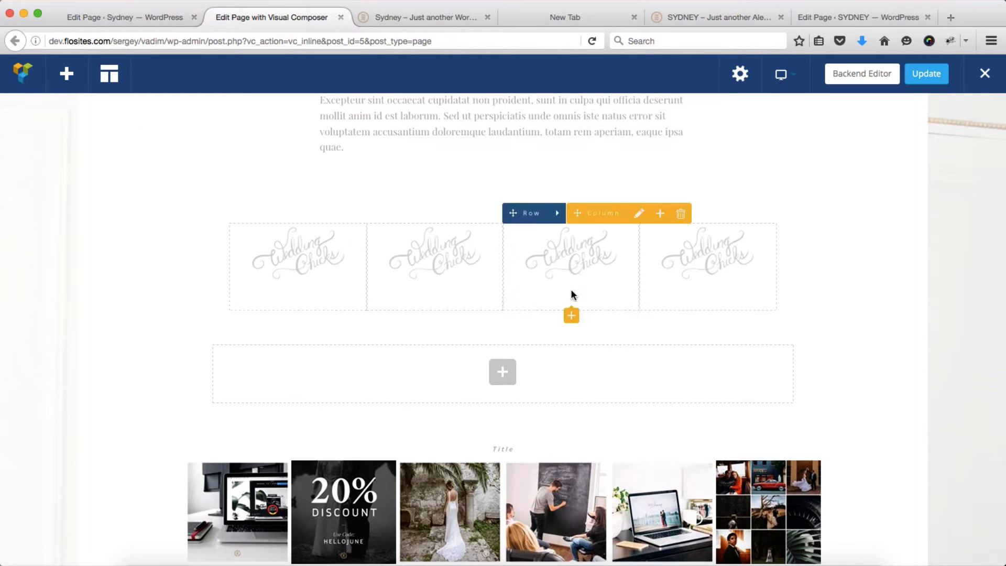
scroll(929, 209, up, 3)
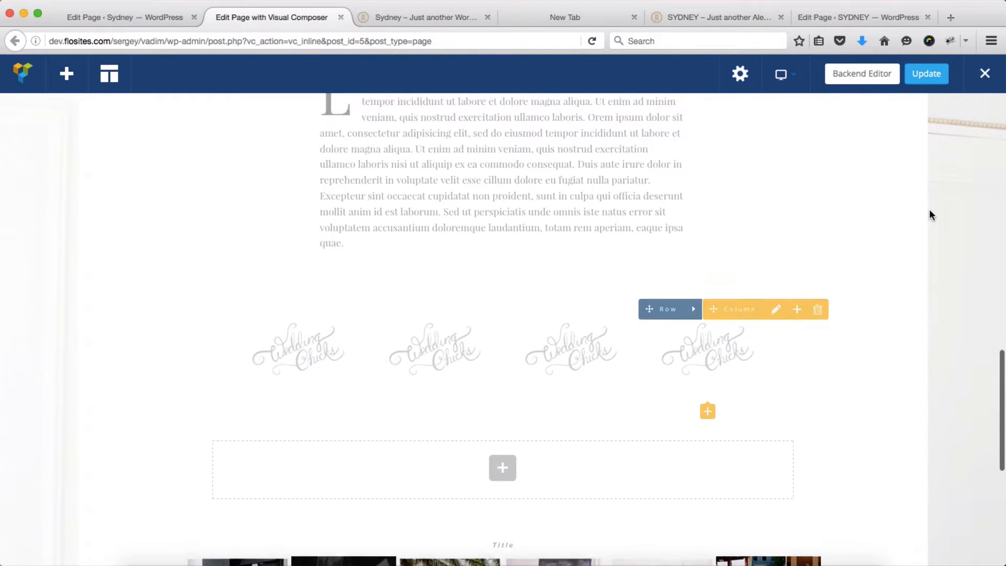
click(921, 73)
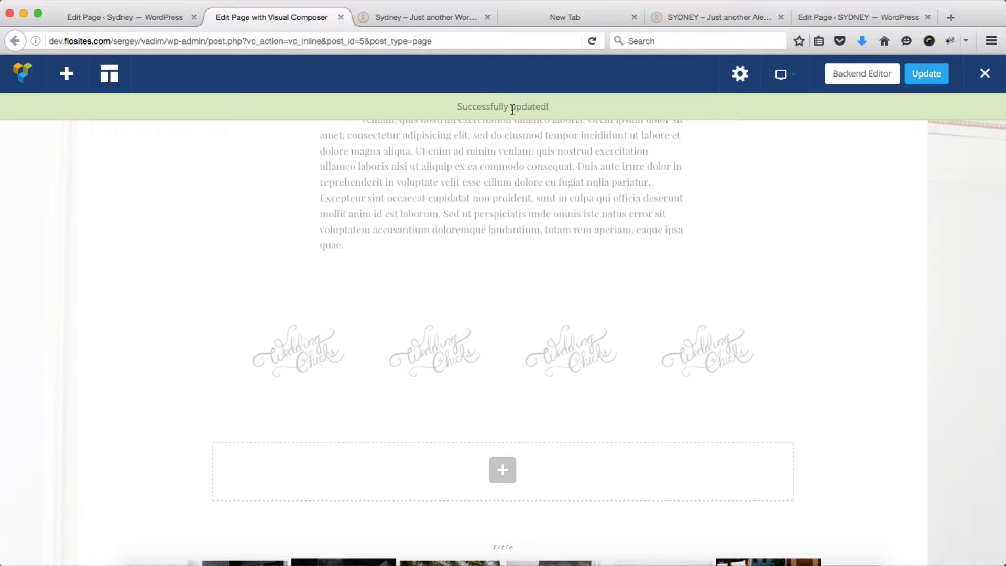
- Reload the dev site's homepage and check the logo row between the Eternity text and the Instagram images
click(382, 17)
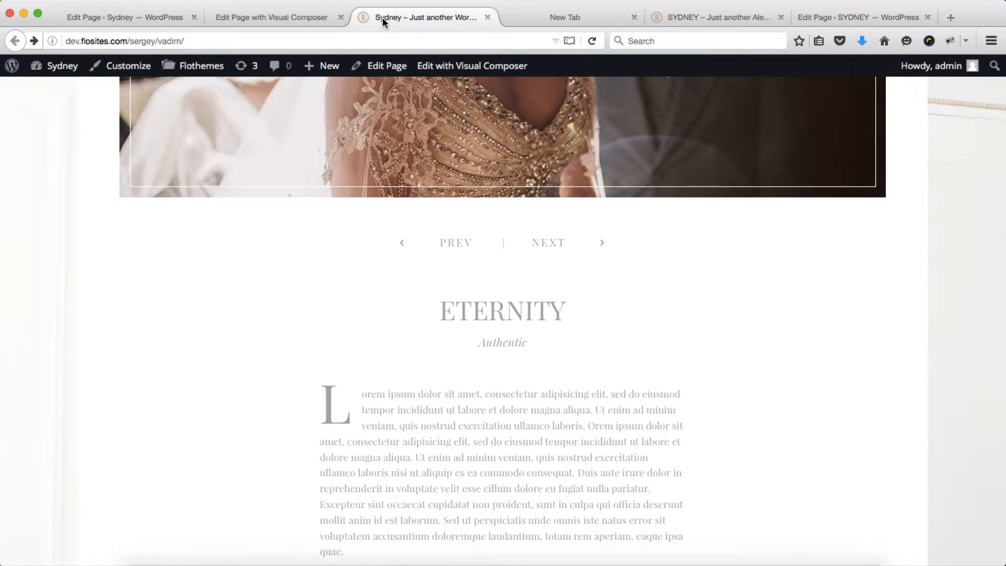
key(super+r)
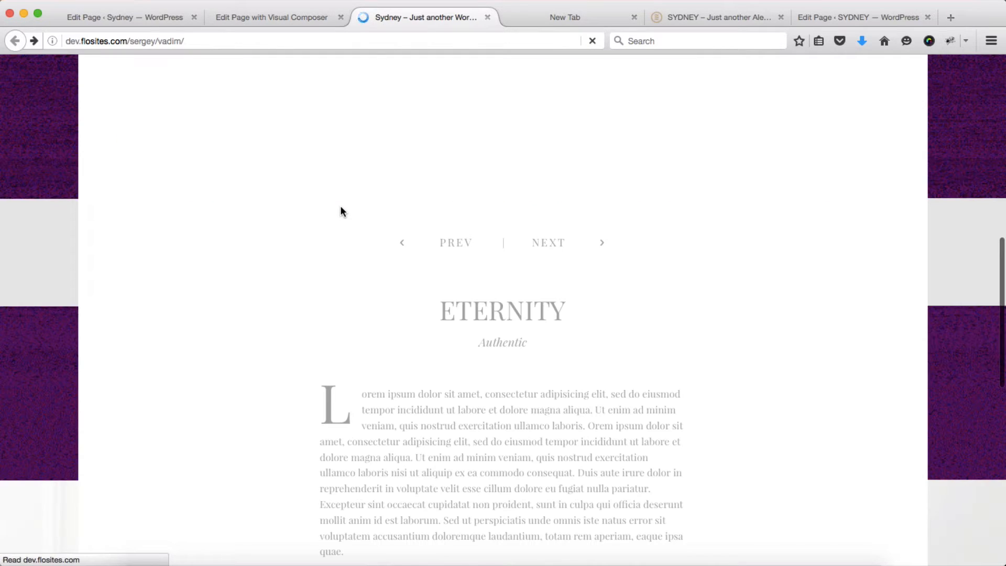
scroll(340, 206, down, 5)
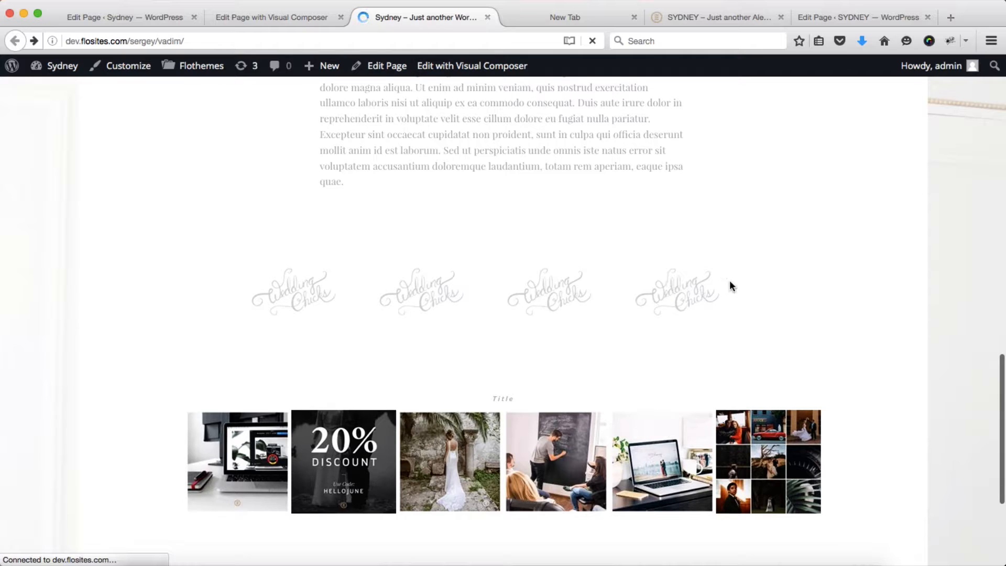
- Test the first logo's link on the live homepage and return to the Home page in the frontend editor
click(320, 298)
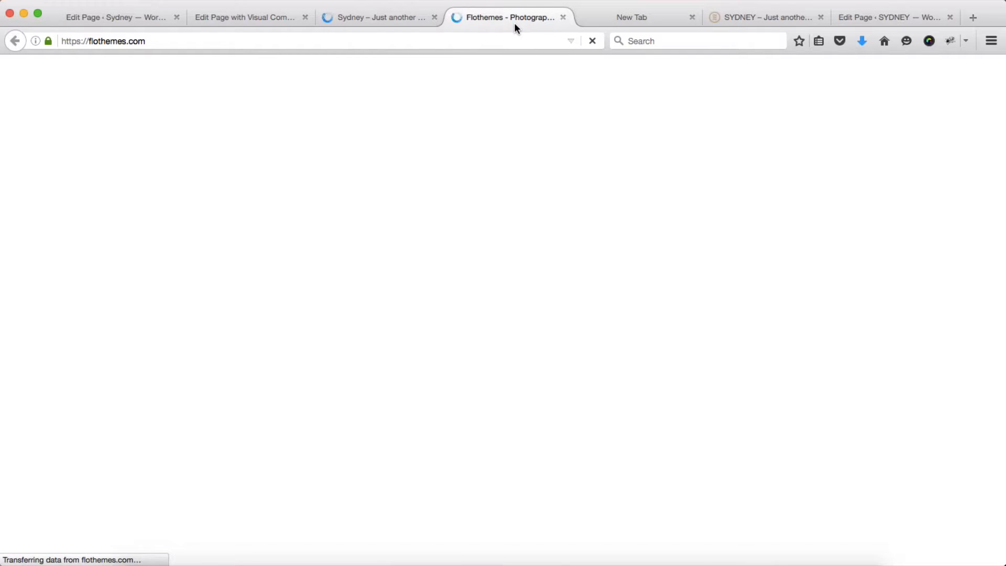
key(ctrl+shift+Tab)
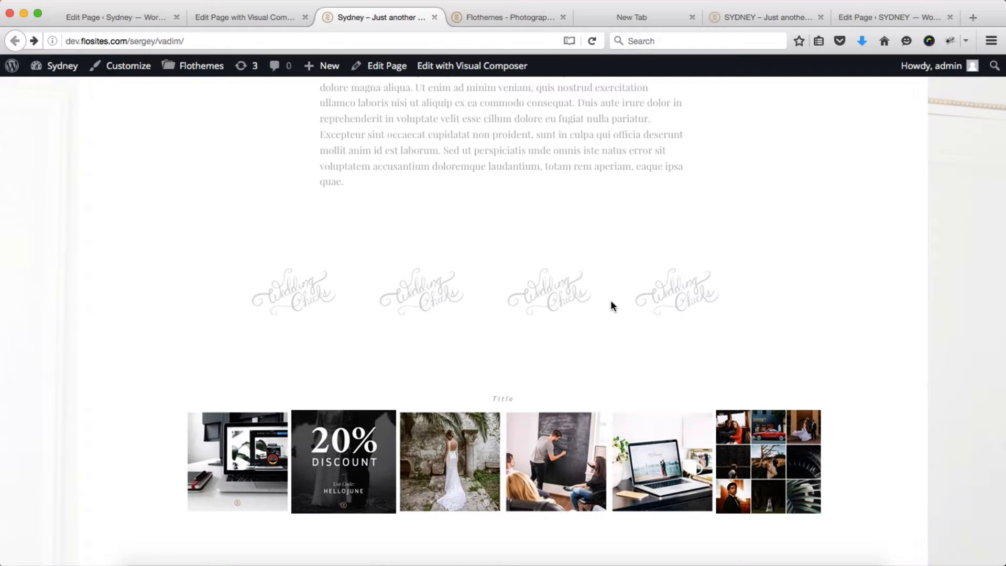
key(ctrl+shift+Tab)
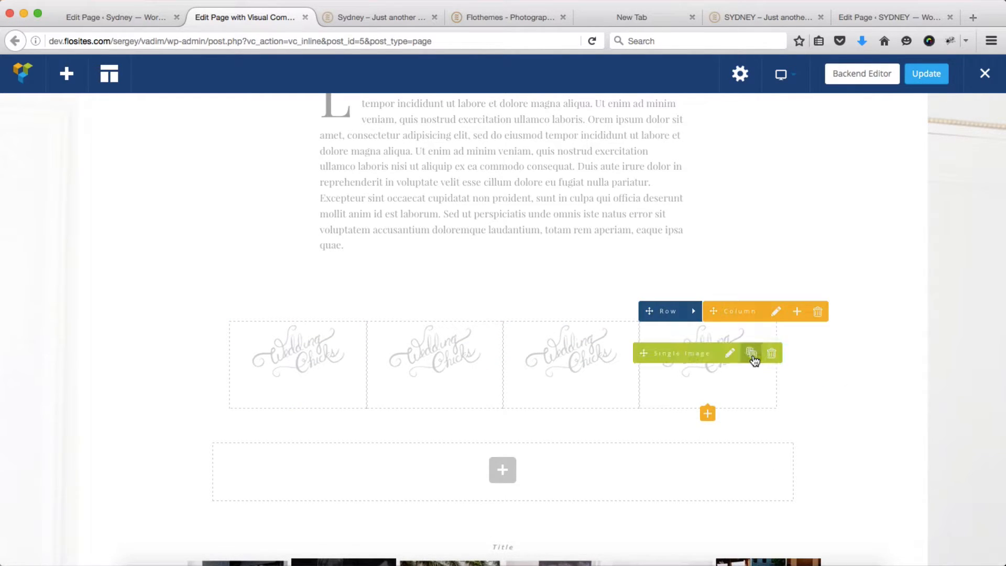
- Delete the fourth logo image and change the logo row's layout to 1/3 + 1/3 + 1/3
click(771, 354)
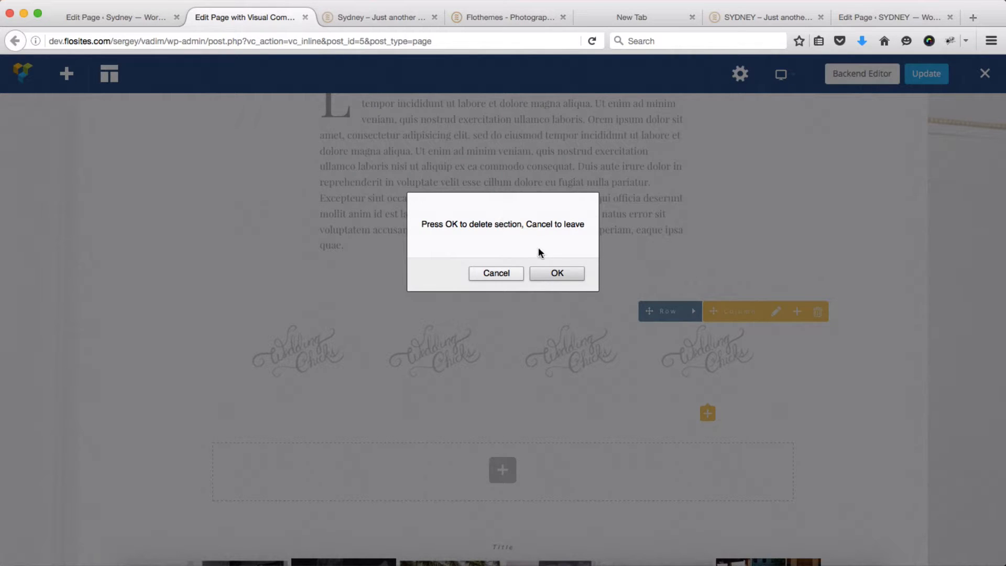
click(557, 273)
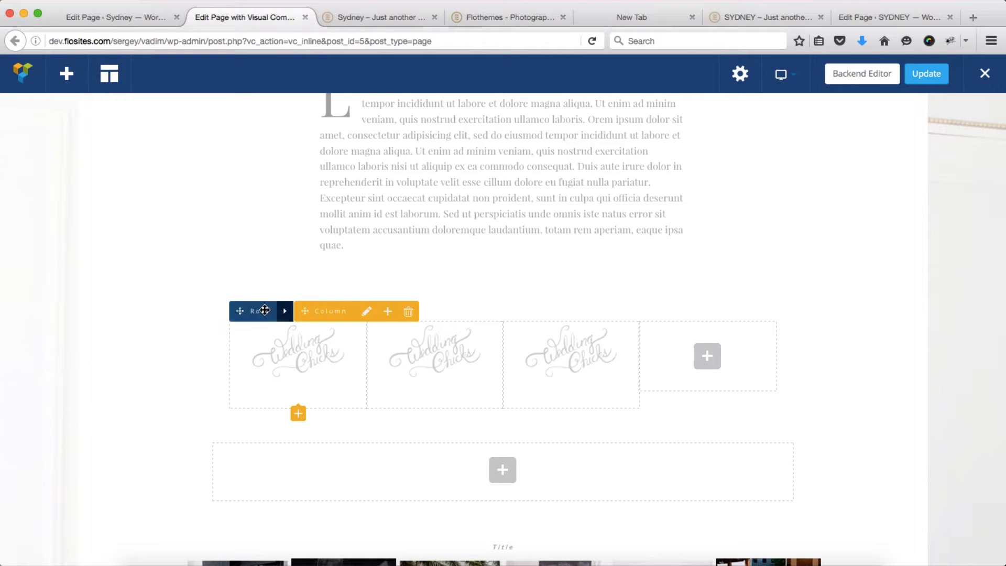
mouse_move(286, 313)
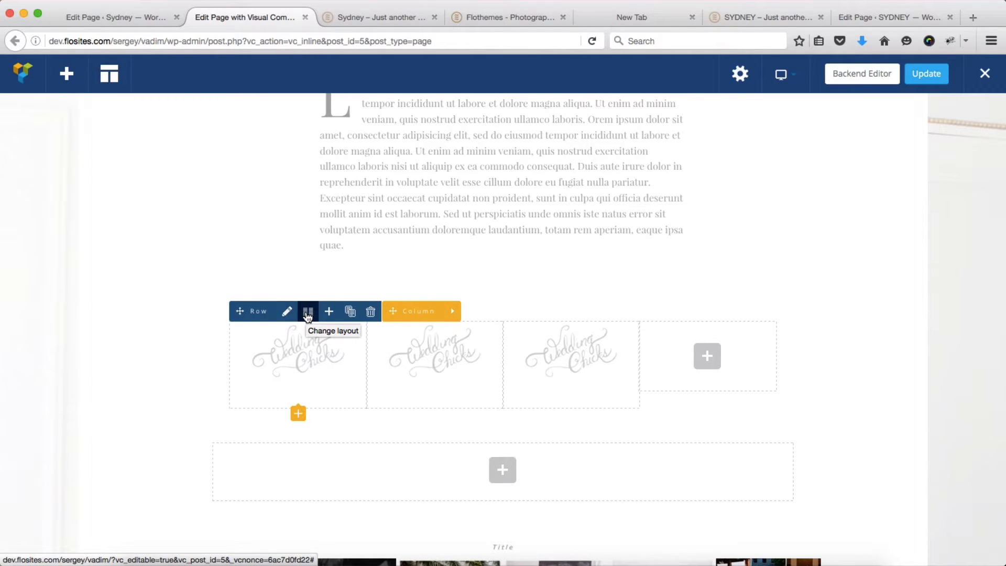
click(308, 315)
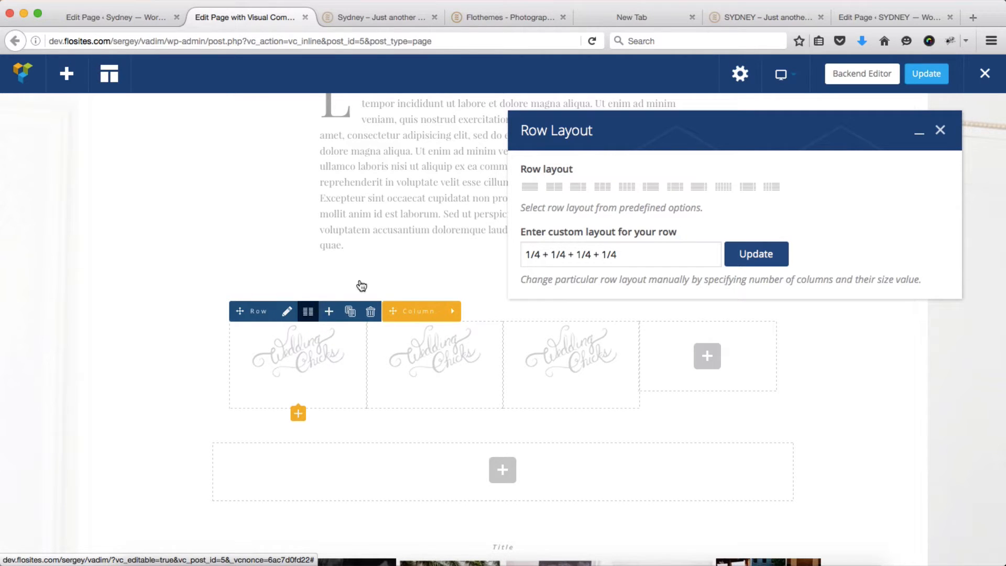
click(604, 189)
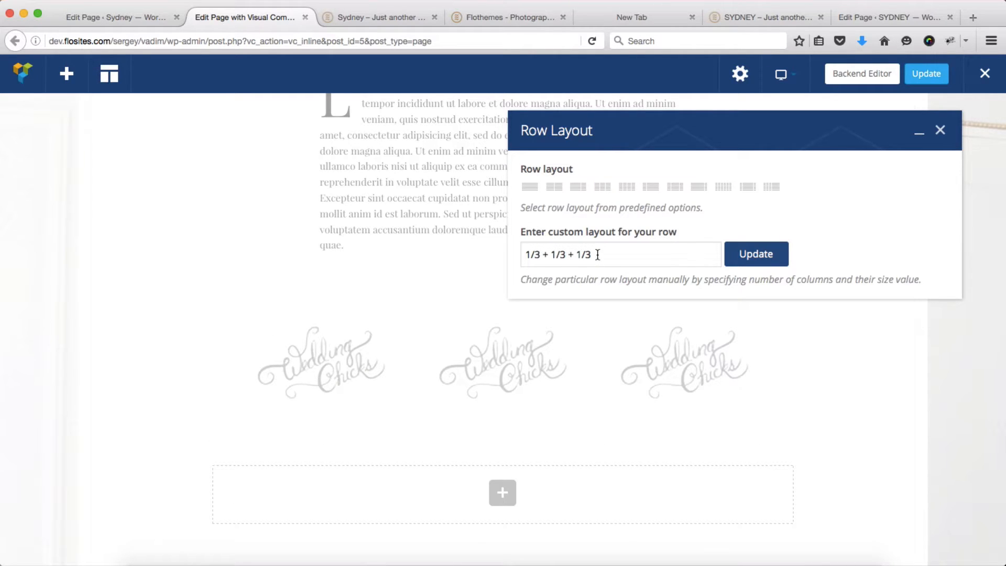
mouse_move(544, 373)
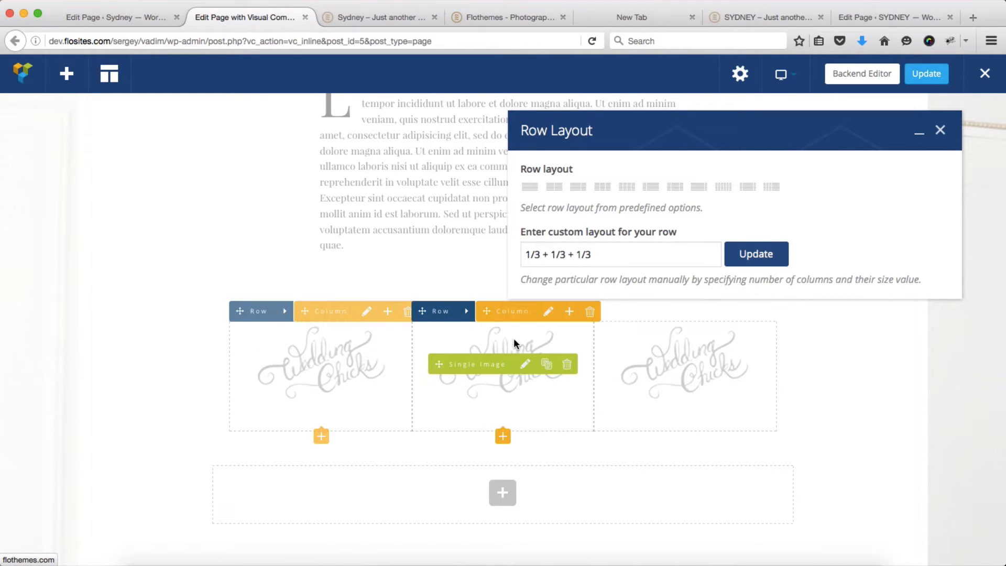
click(768, 258)
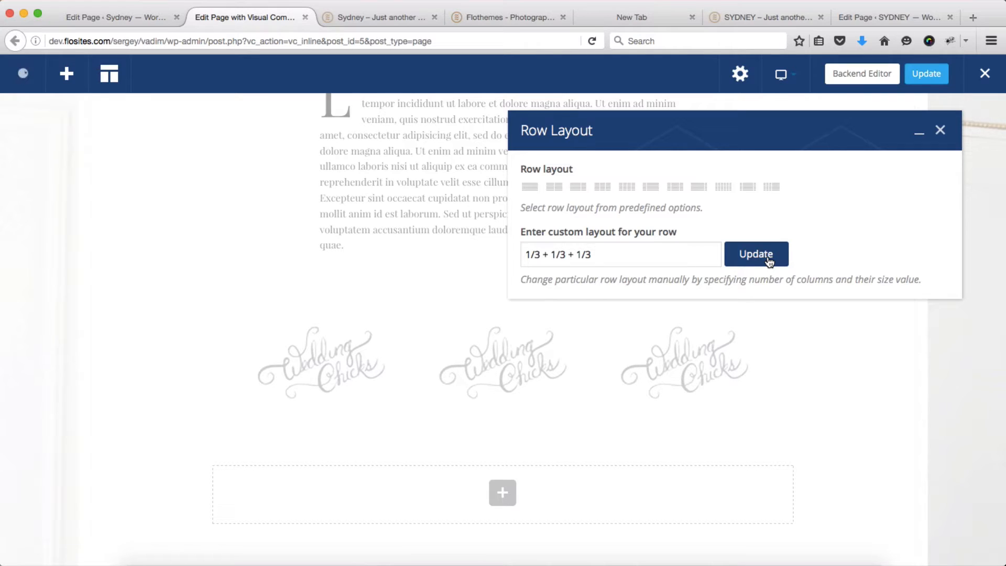
click(940, 131)
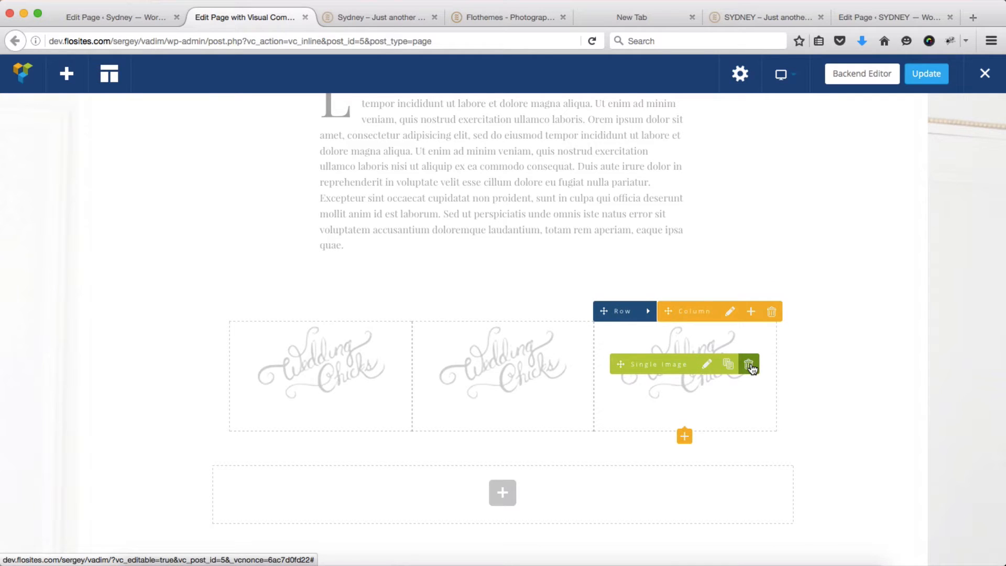
- Delete the third logo image and change the logo row's layout to 1/2 + 1/2
click(749, 362)
click(549, 273)
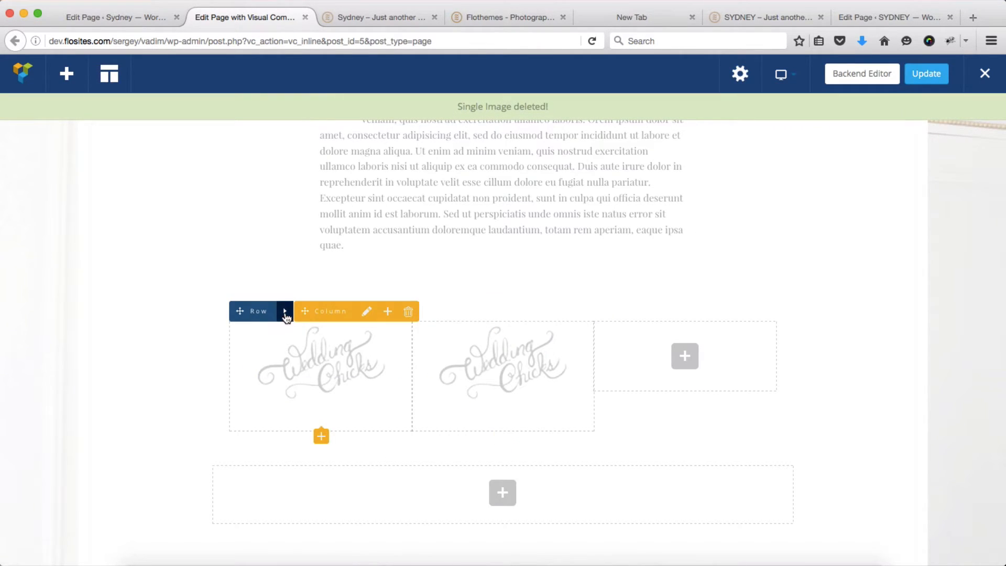
click(305, 315)
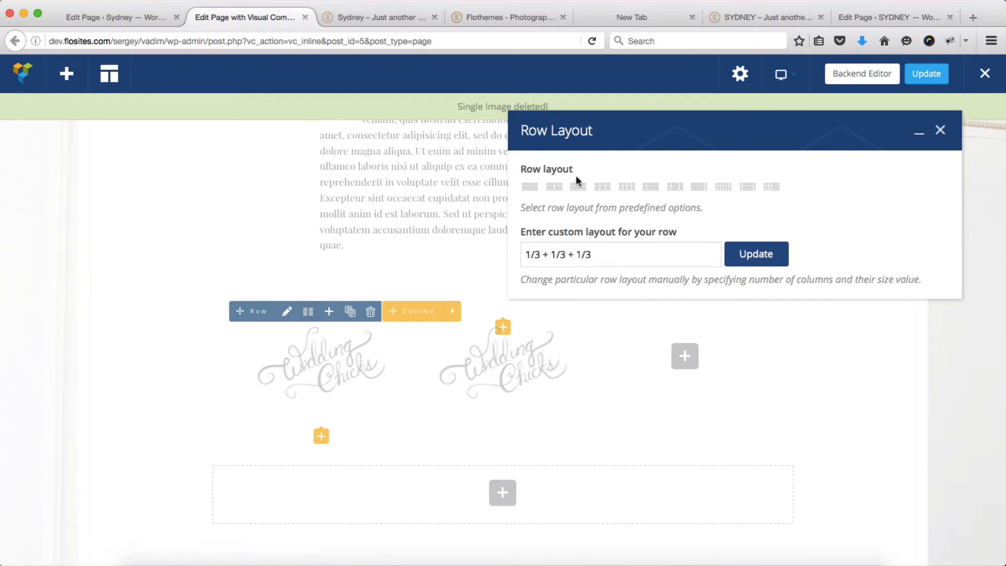
click(554, 186)
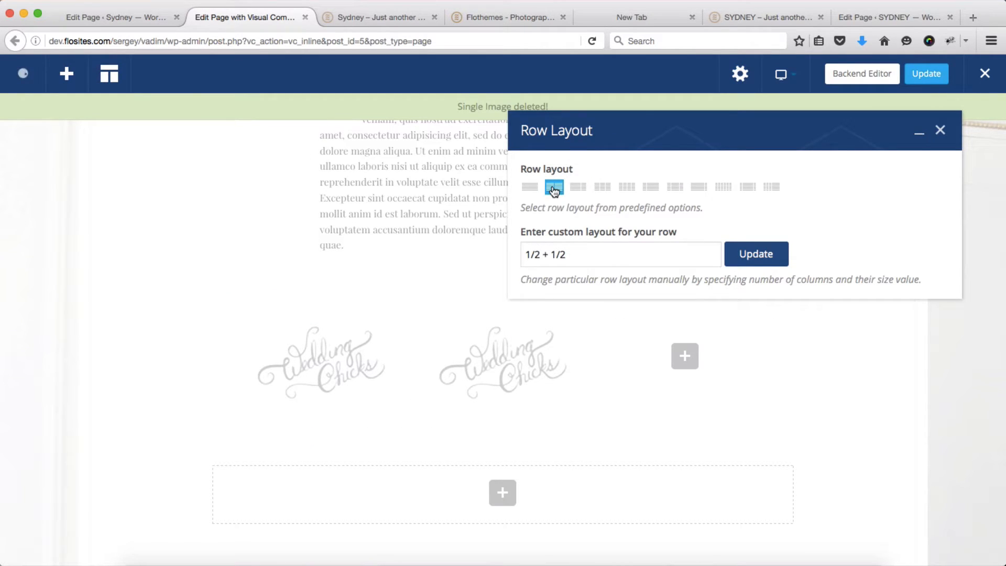
click(756, 256)
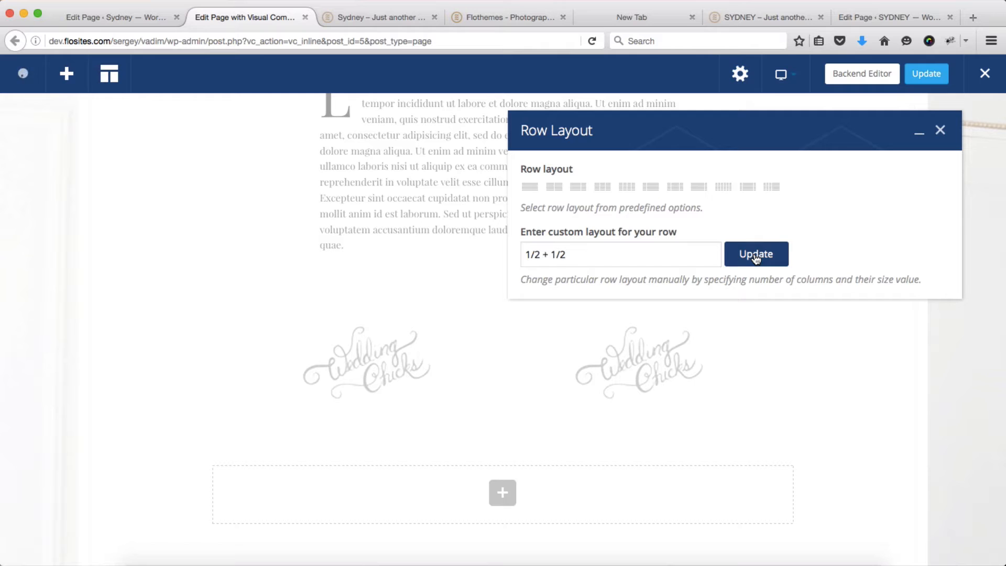
click(939, 131)
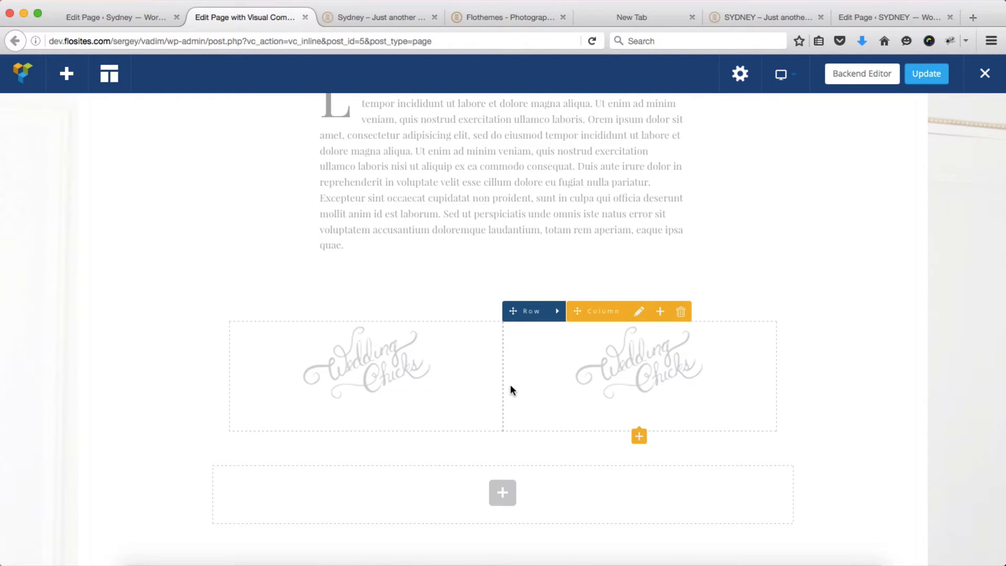
- Set the first logo's image size to full, then save and close its Single Image settings
mouse_move(423, 372)
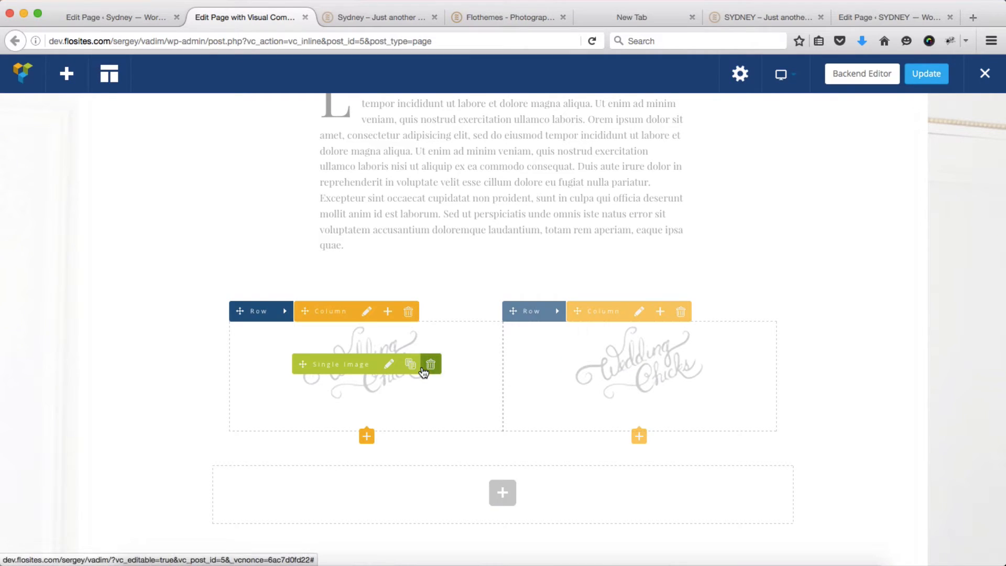
click(389, 365)
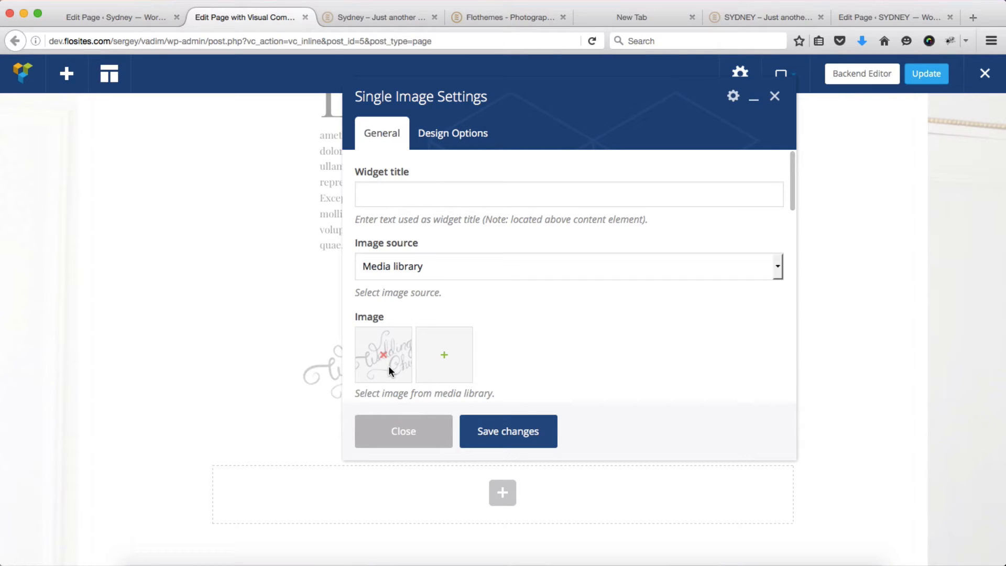
scroll(388, 365, down, 3)
scroll(389, 366, down, 3)
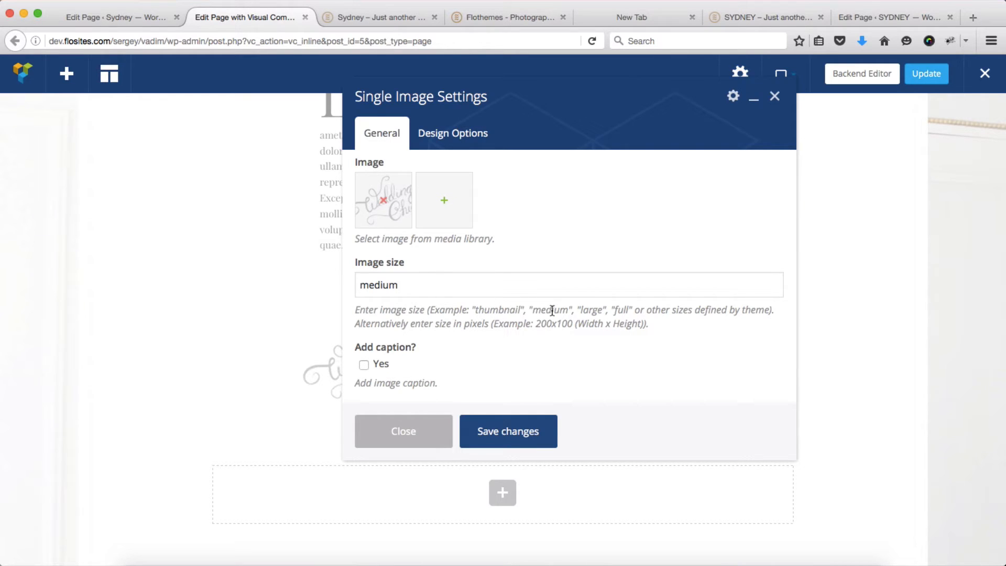
triple_click(621, 310)
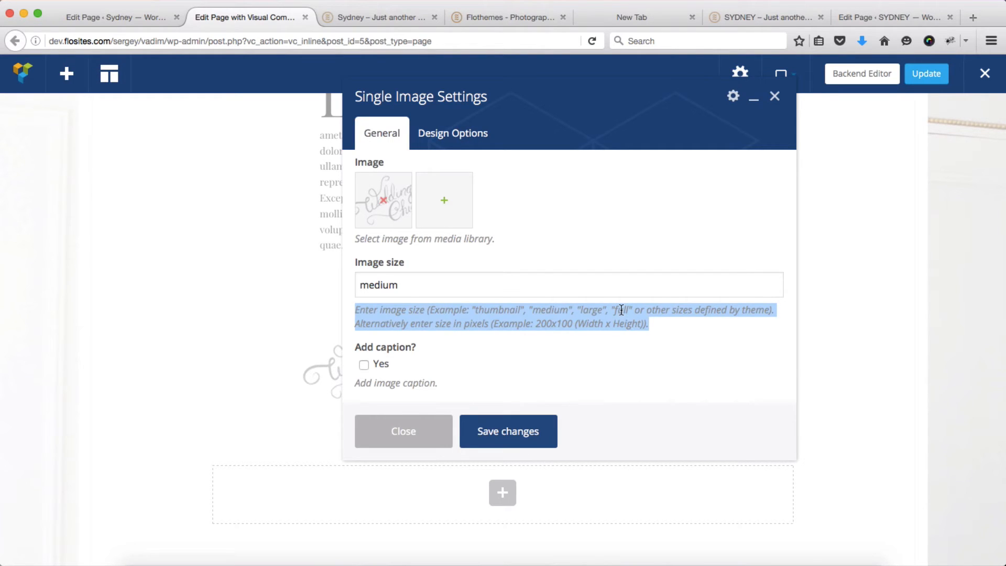
double_click(621, 310)
key(ctrl+c)
double_click(490, 277)
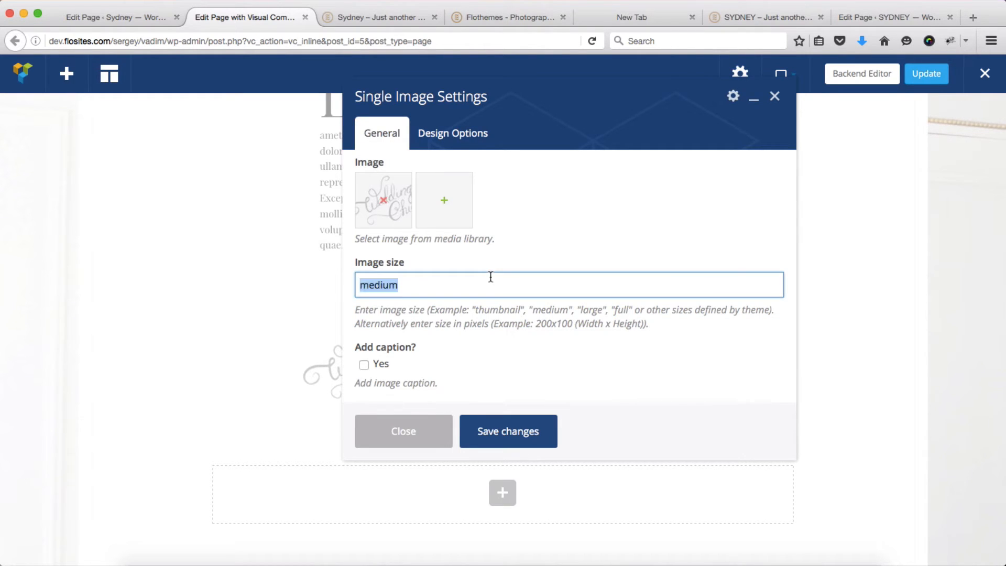
key(ctrl+v)
click(518, 434)
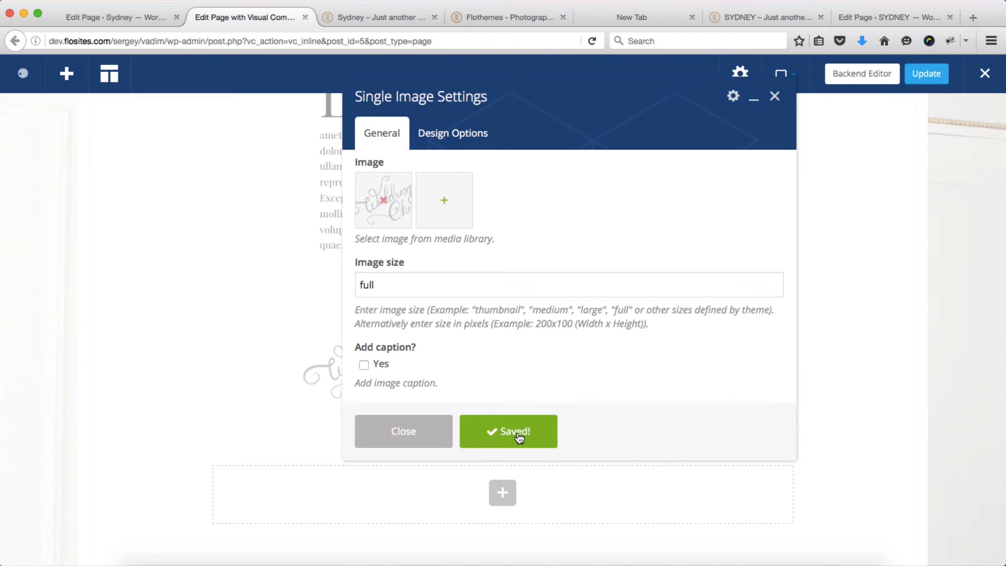
click(431, 435)
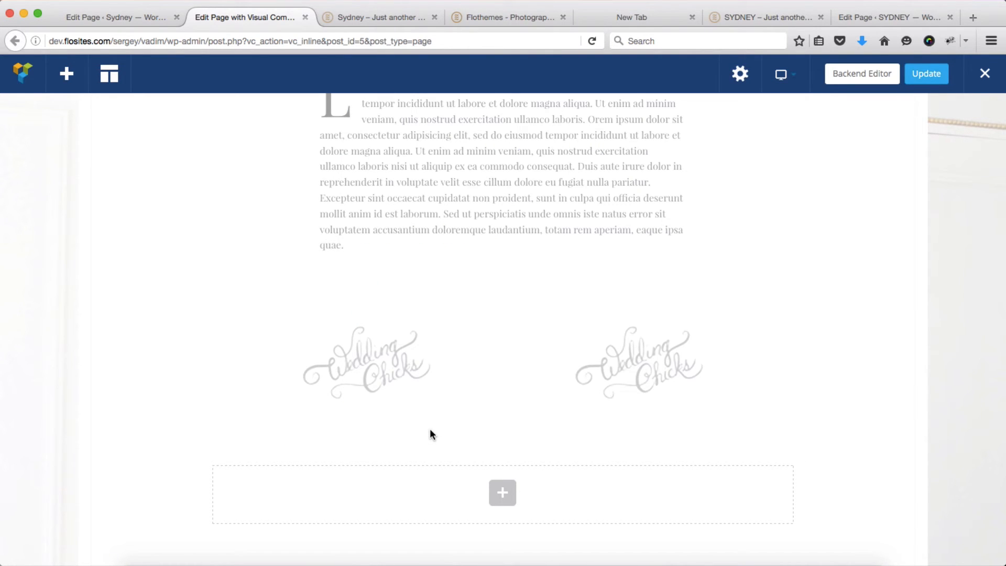
- Update the Home page and reload the live homepage to check the logo row and the Eternity section
mouse_move(315, 361)
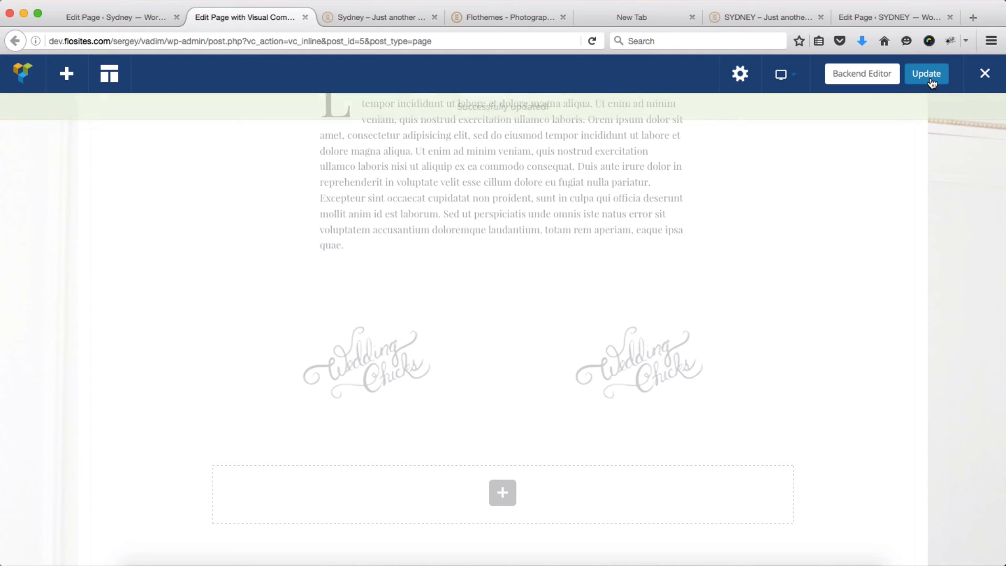
key(ctrl+Tab)
key(super+r)
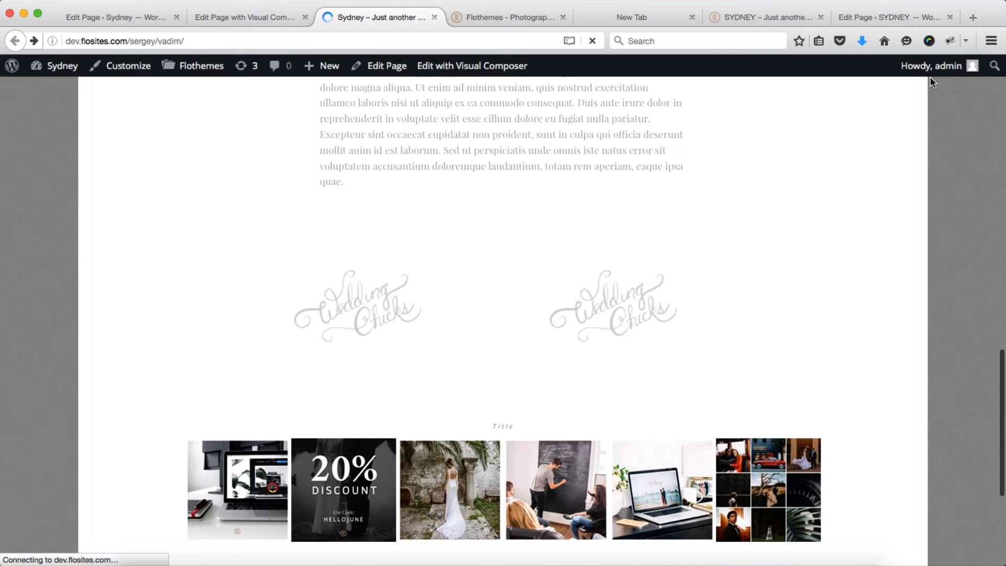
scroll(586, 288, up, 5)
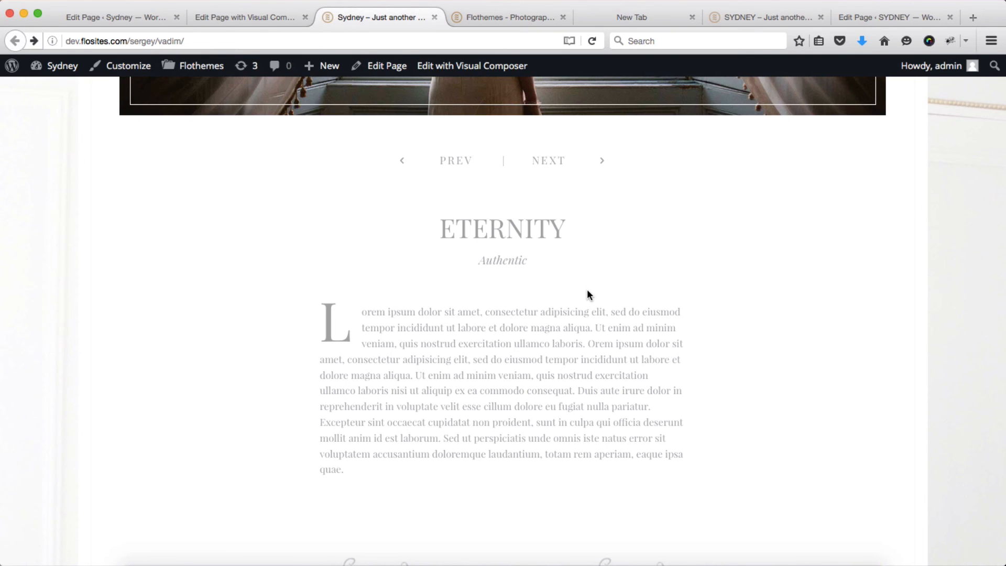
- Switch to the Home page's backend edit screen and place the cursor in the Visual Composer code of the text editor
key(super+1)
scroll(438, 333, down, 5)
click(464, 305)
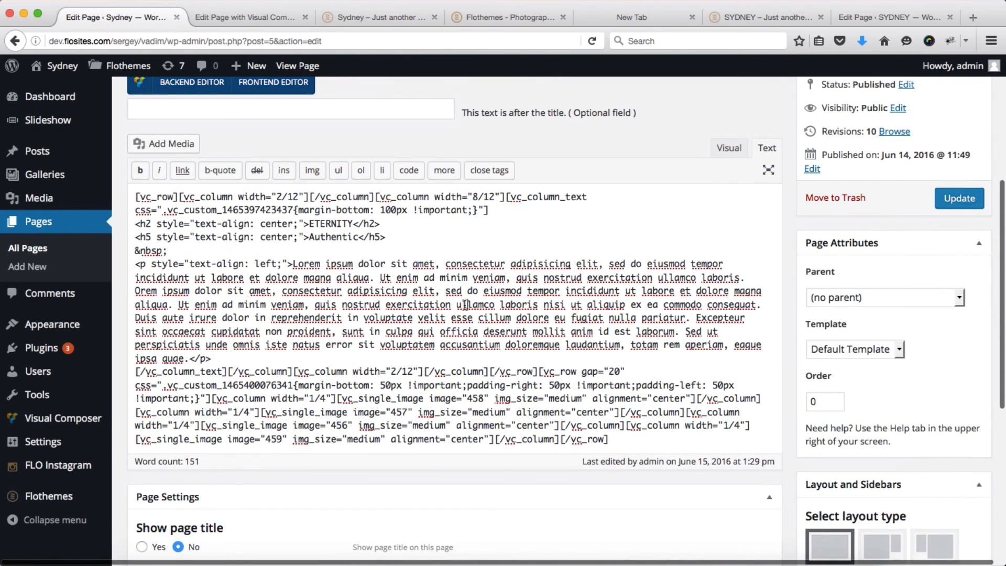